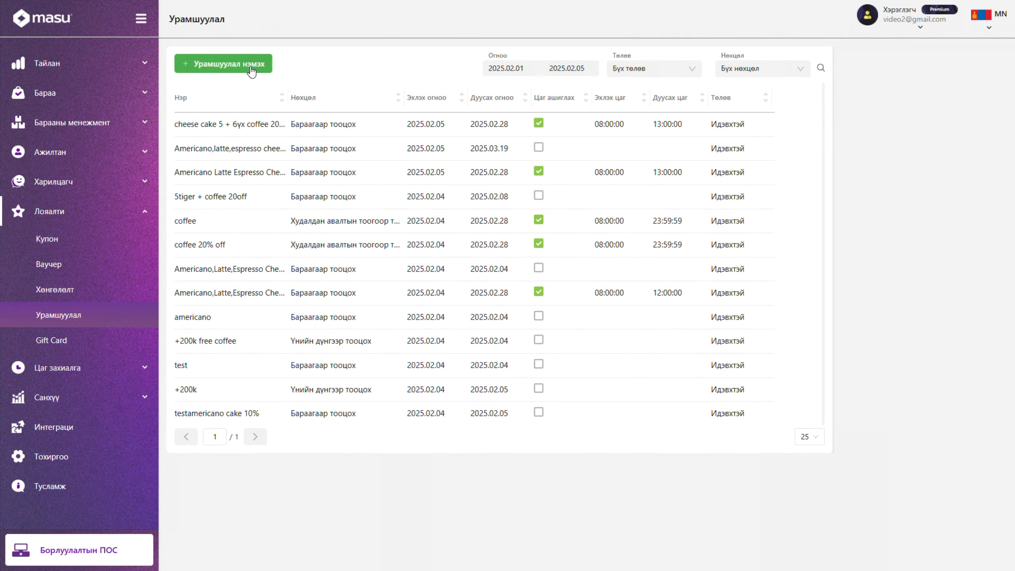
# - Open a blank Урамшуулал бүртгэх form from the promotions list
pyautogui.click(251, 70)
# - Name the promotion '+200k + 1 free coffee', running 2025.02.05–2025.02.28, with daily time limits enabled
pyautogui.click(245, 77)
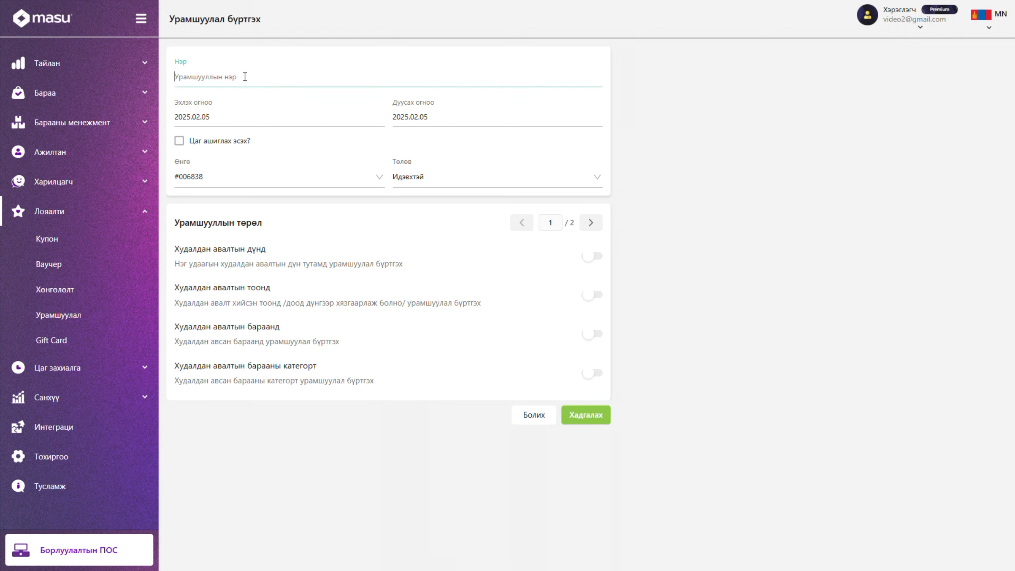
pyautogui.write('+200k + 1 free coffee')
pyautogui.click(274, 118)
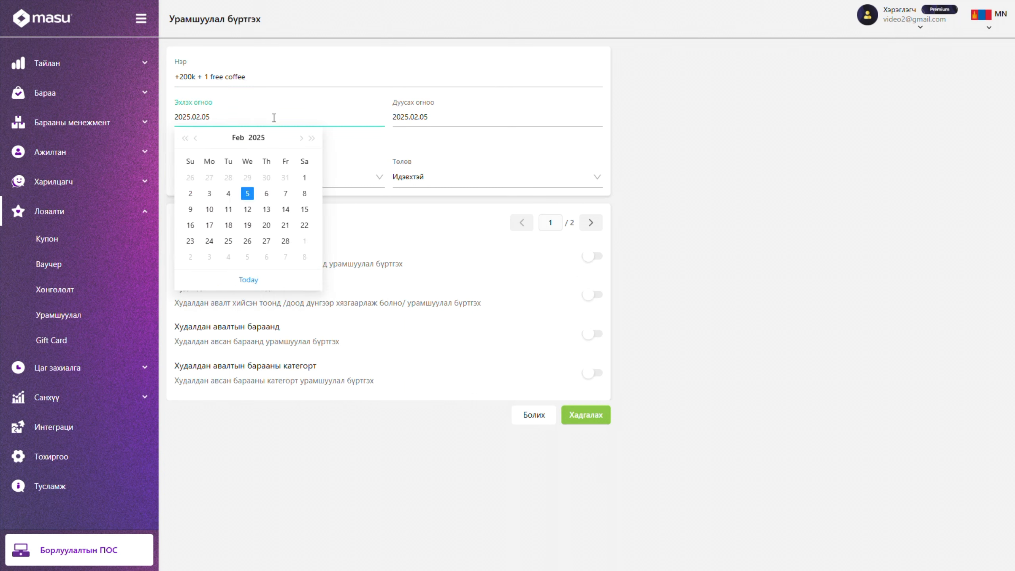
pyautogui.click(247, 193)
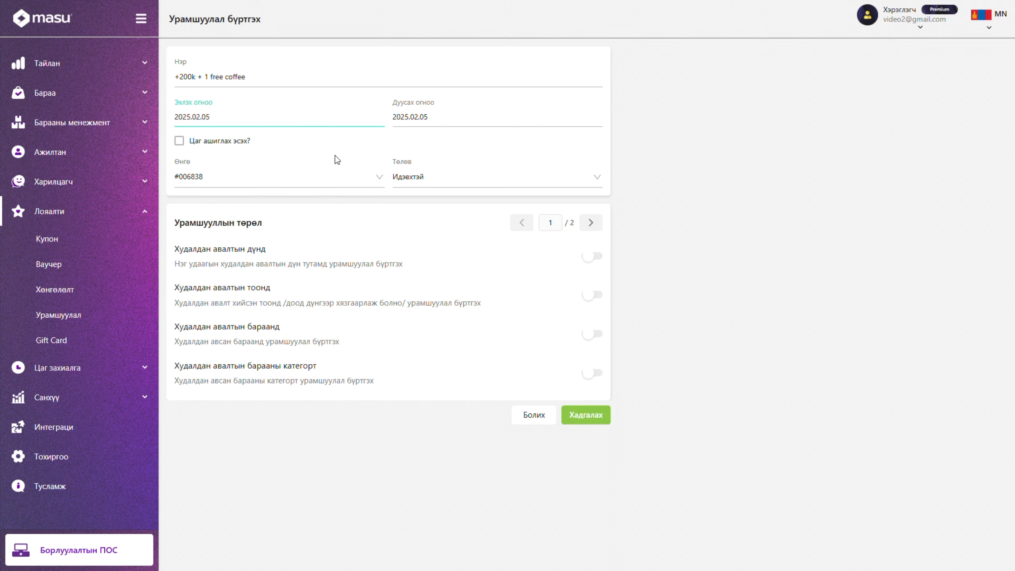
pyautogui.click(458, 117)
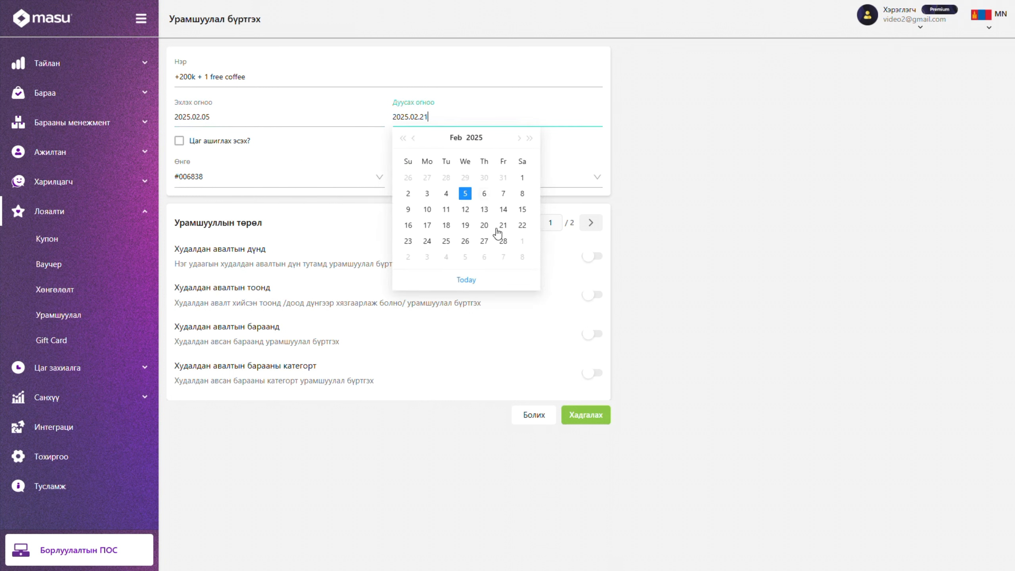
pyautogui.click(502, 241)
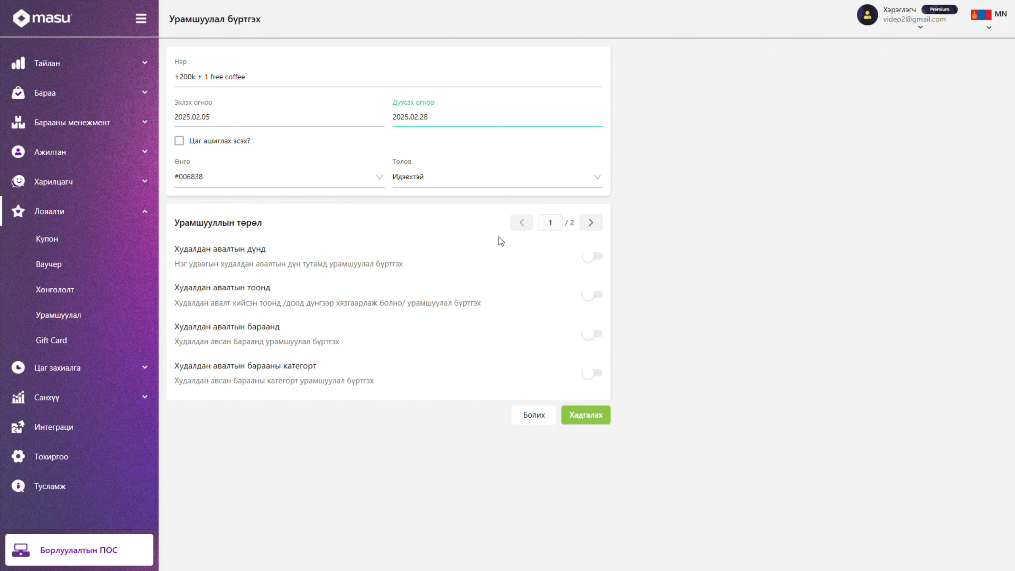
pyautogui.click(178, 141)
# - Set the promotion's daily hours to 08:00:00–23:59:59
pyautogui.click(194, 176)
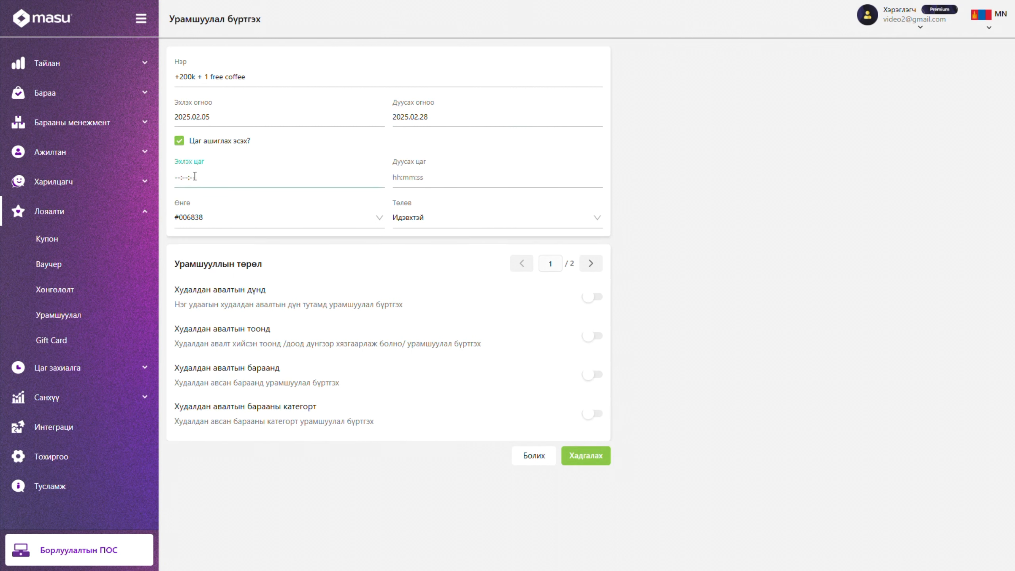
pyautogui.write('080000')
pyautogui.click(420, 172)
pyautogui.write('23:59:59')
# - Give the promotion colour #9a8479 and keep its status Идэвхтэй
pyautogui.click(369, 217)
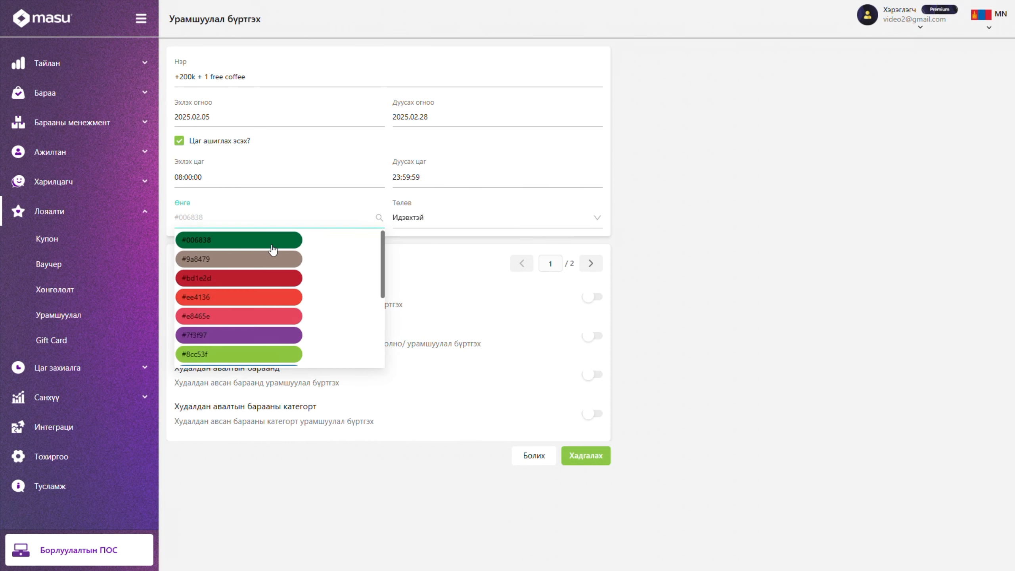
pyautogui.click(266, 258)
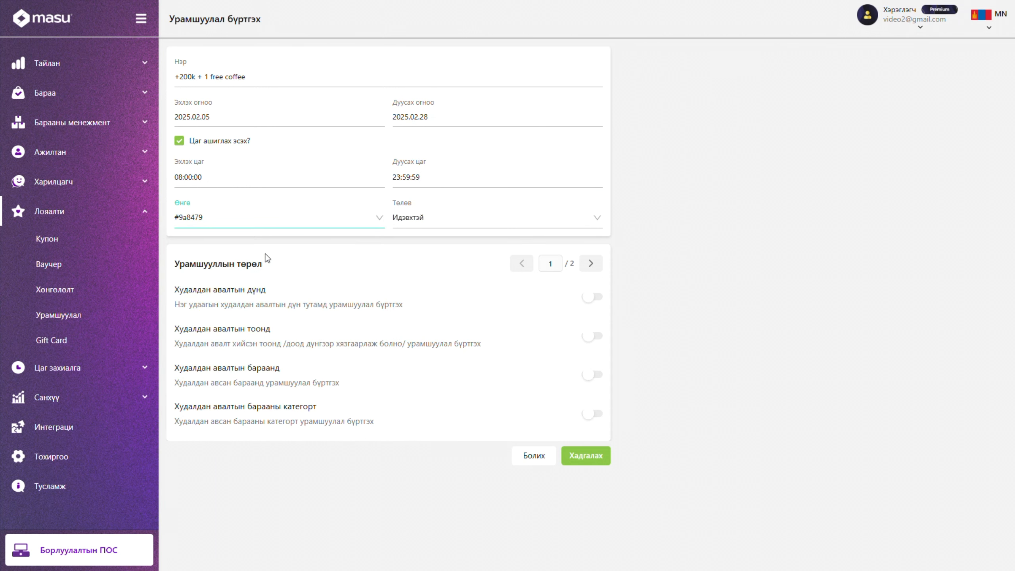
pyautogui.click(447, 224)
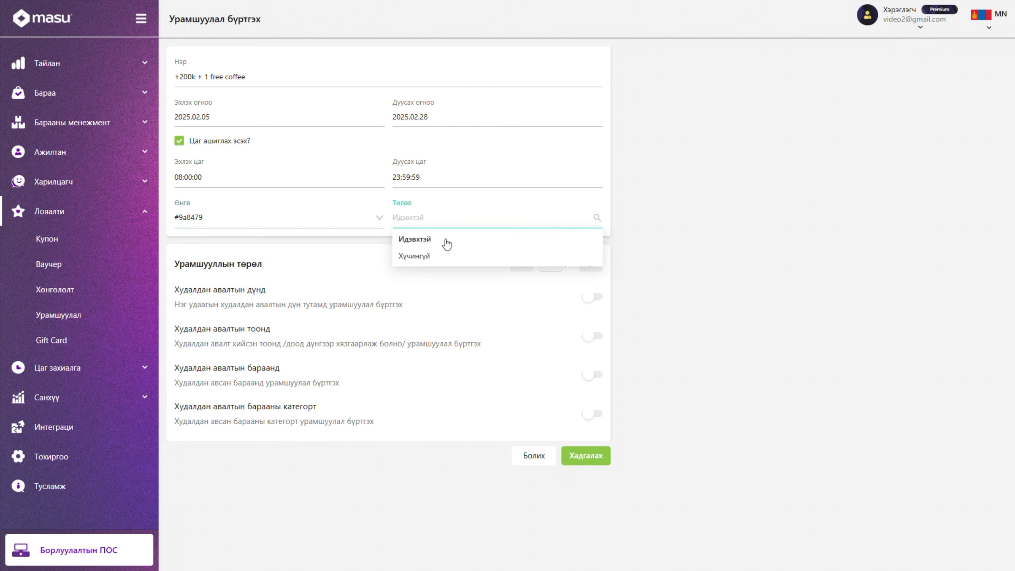
pyautogui.click(415, 239)
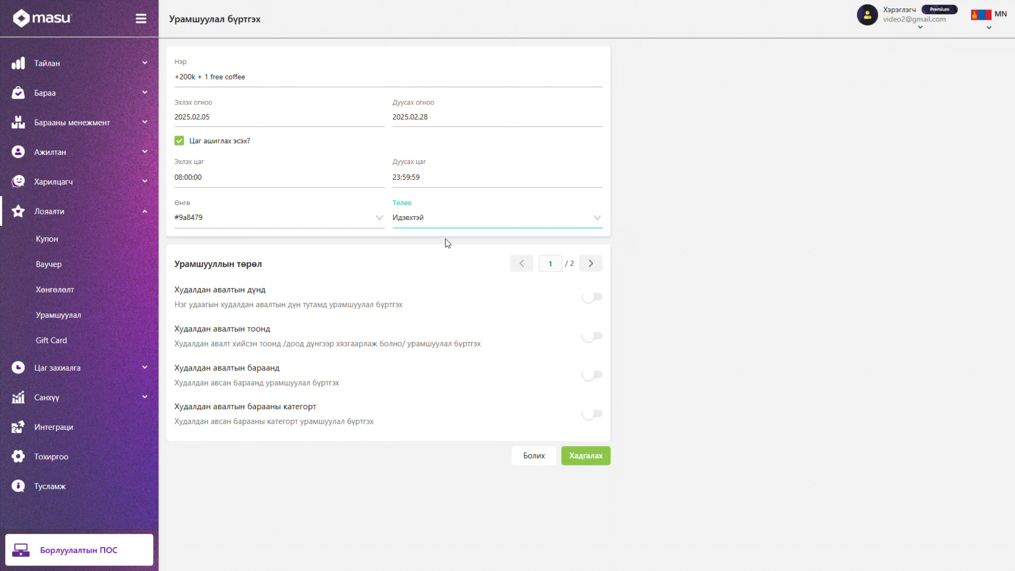
pyautogui.click(596, 299)
# - Trigger the promotion on a single 200,000₮ purchase earning 1 point
pyautogui.click(596, 299)
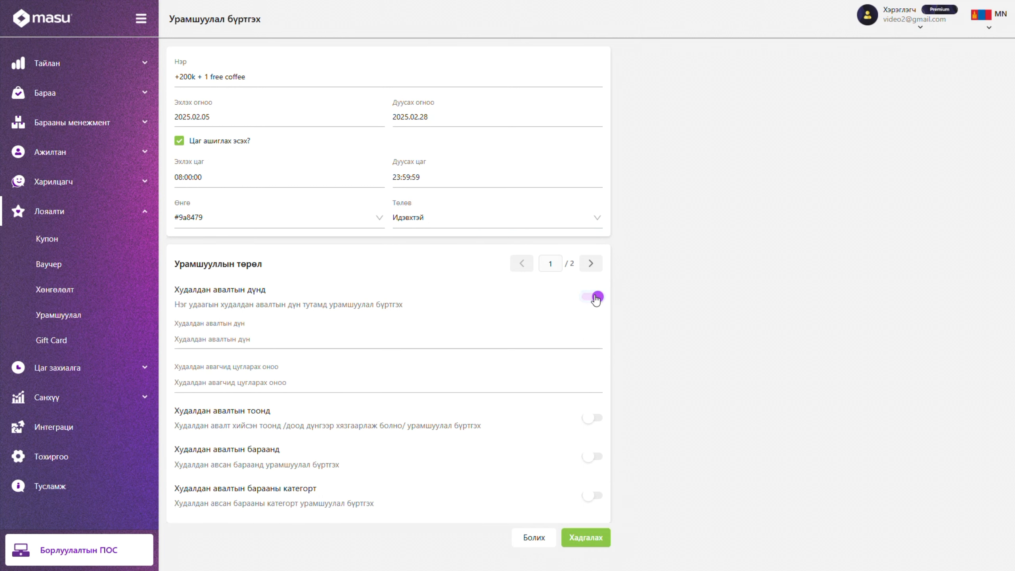
pyautogui.click(354, 339)
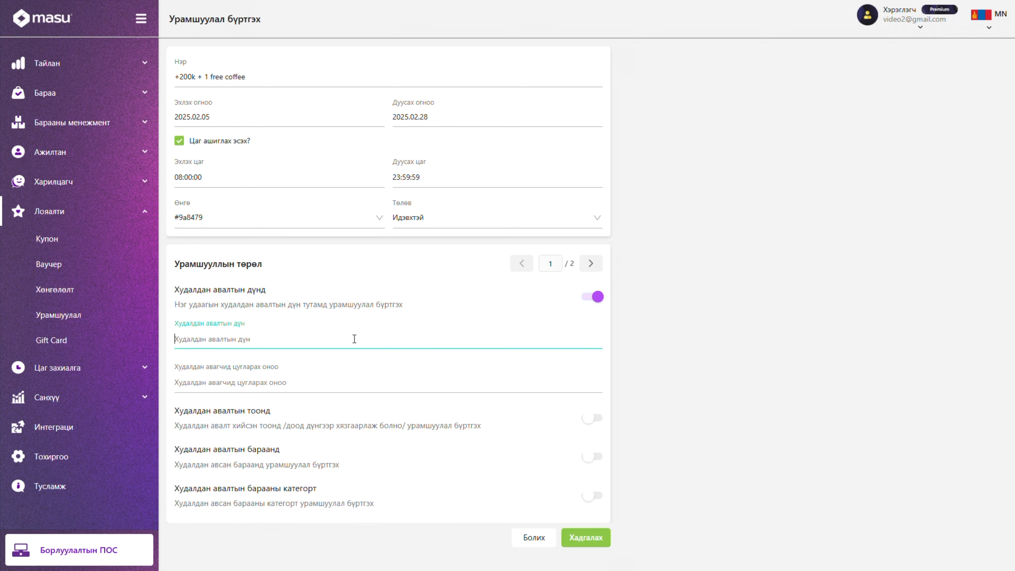
pyautogui.write('2000000₮')
pyautogui.click(328, 380)
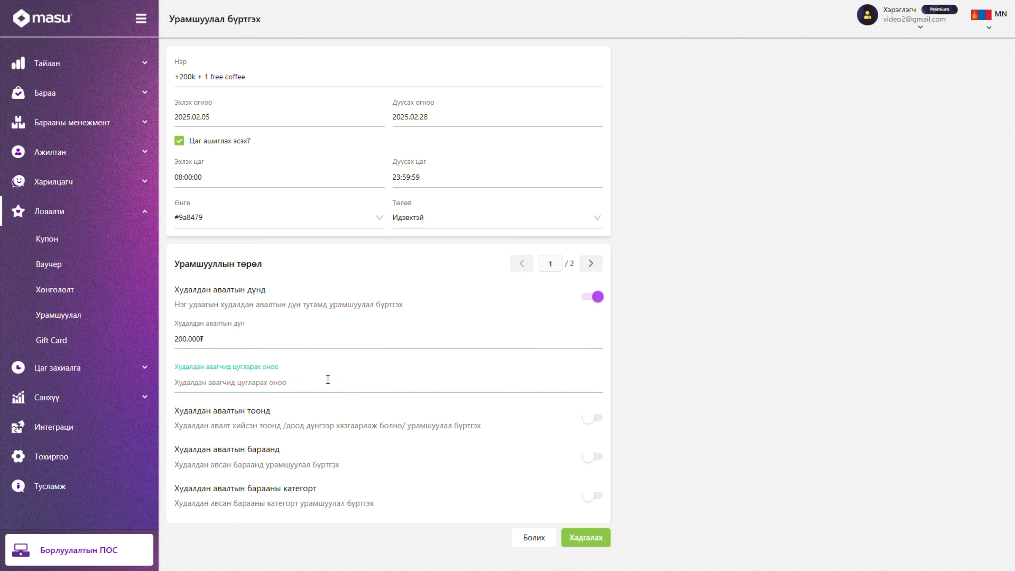
pyautogui.write('1')
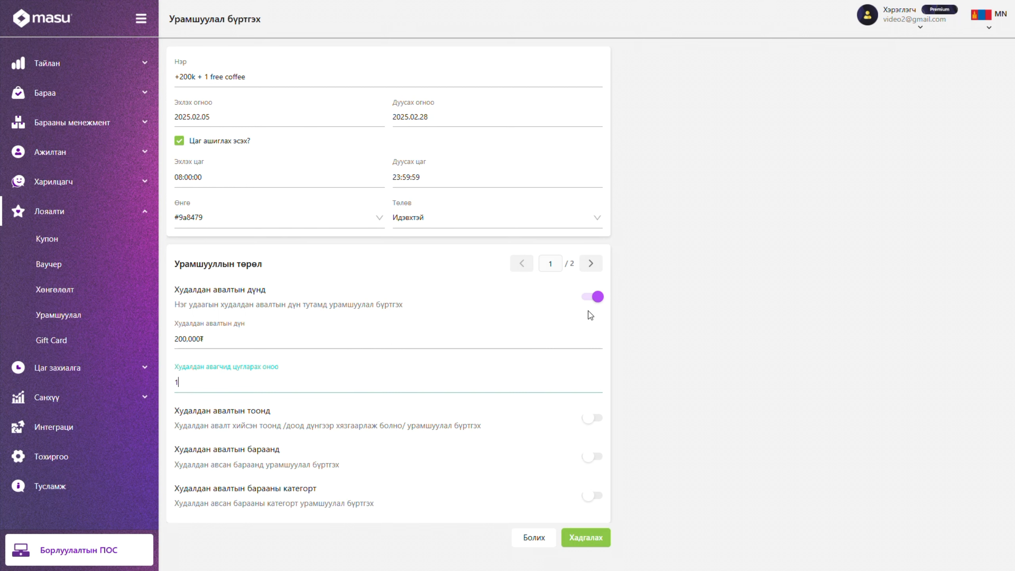
pyautogui.click(592, 265)
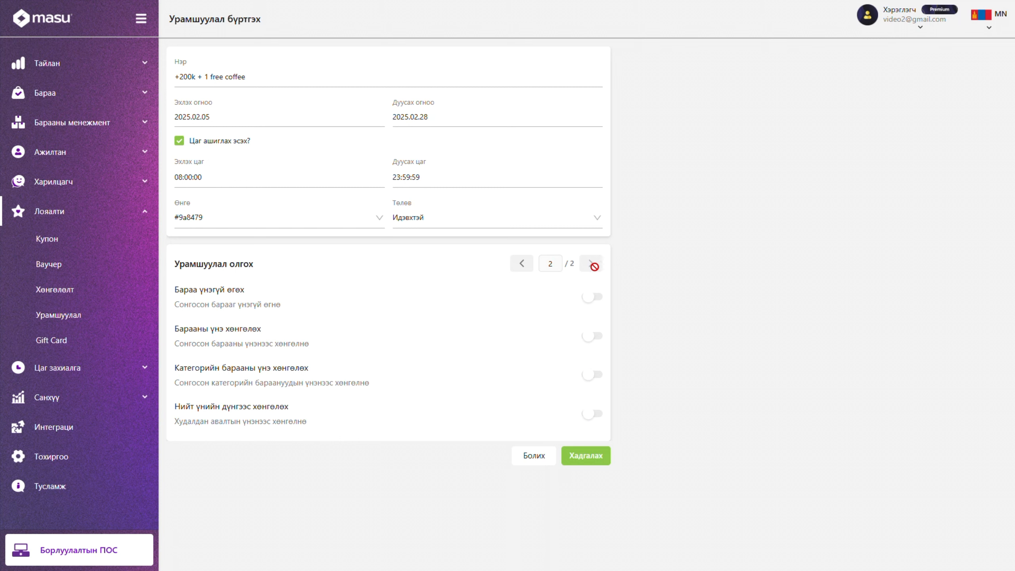
# - Enable free-product rewards and name the reward 'free coffee'
pyautogui.click(593, 297)
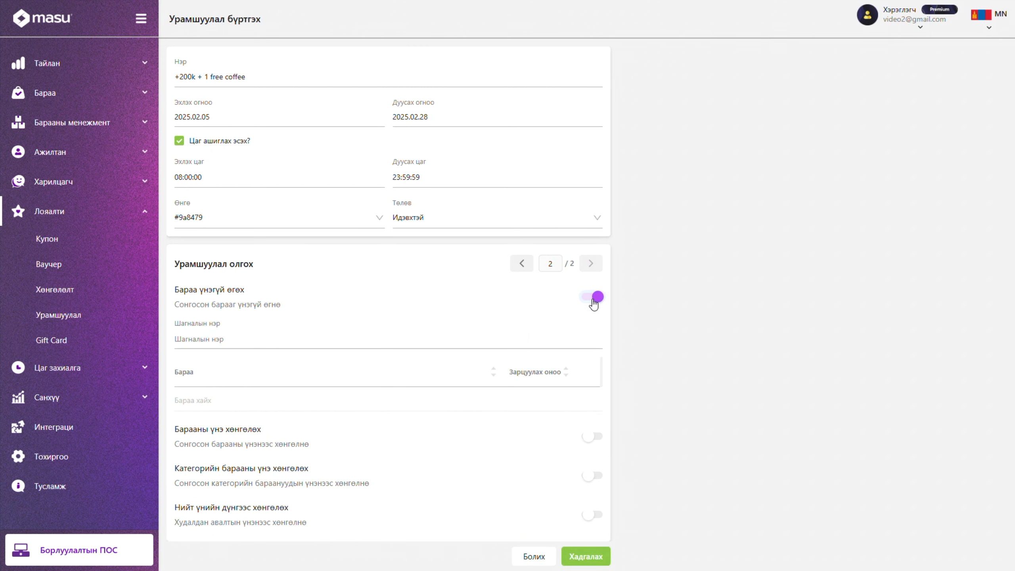
pyautogui.click(365, 341)
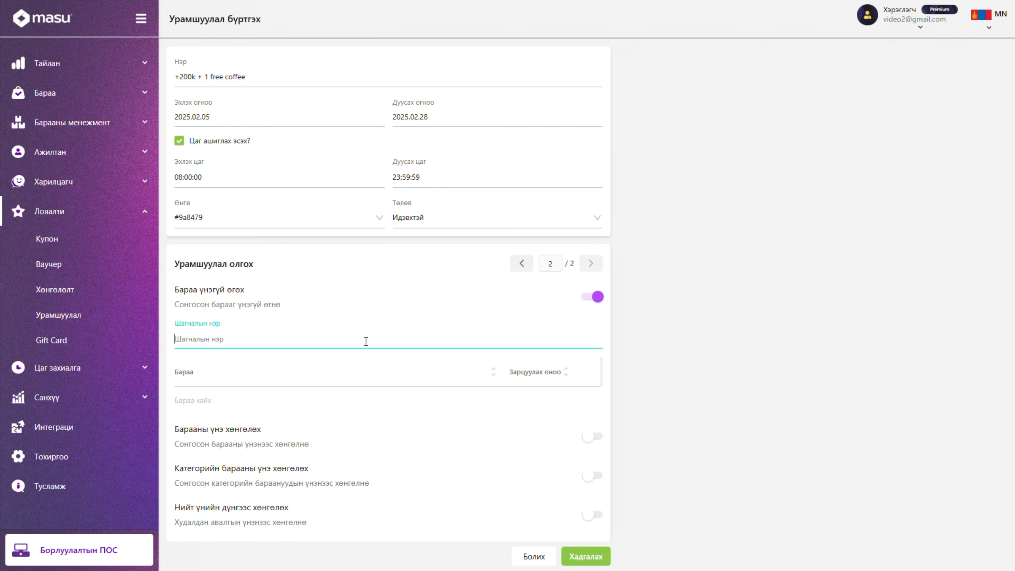
pyautogui.write('free coffee')
pyautogui.click(365, 374)
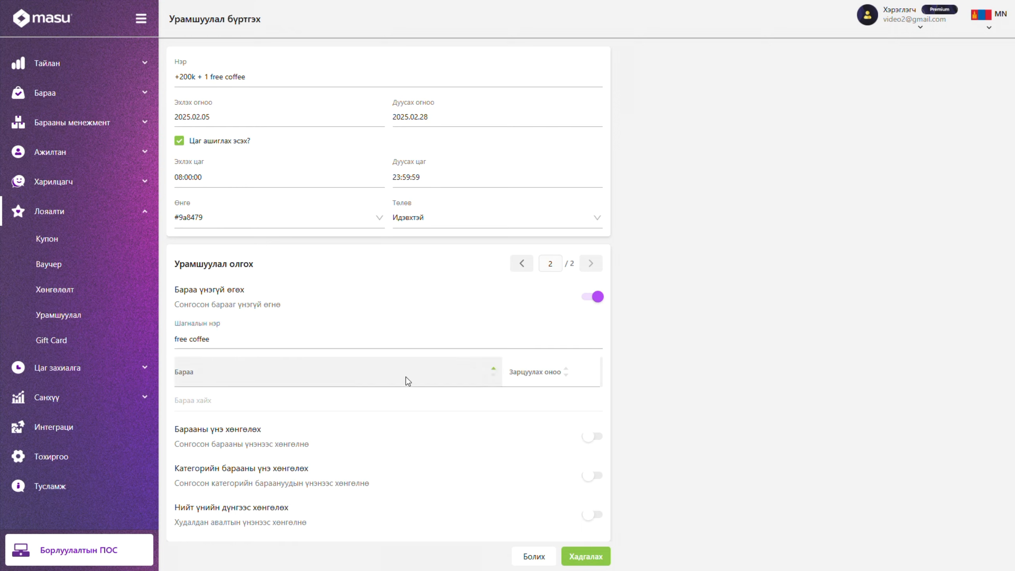
# - Search for and add Latte and Espresso as the free products
pyautogui.click(392, 397)
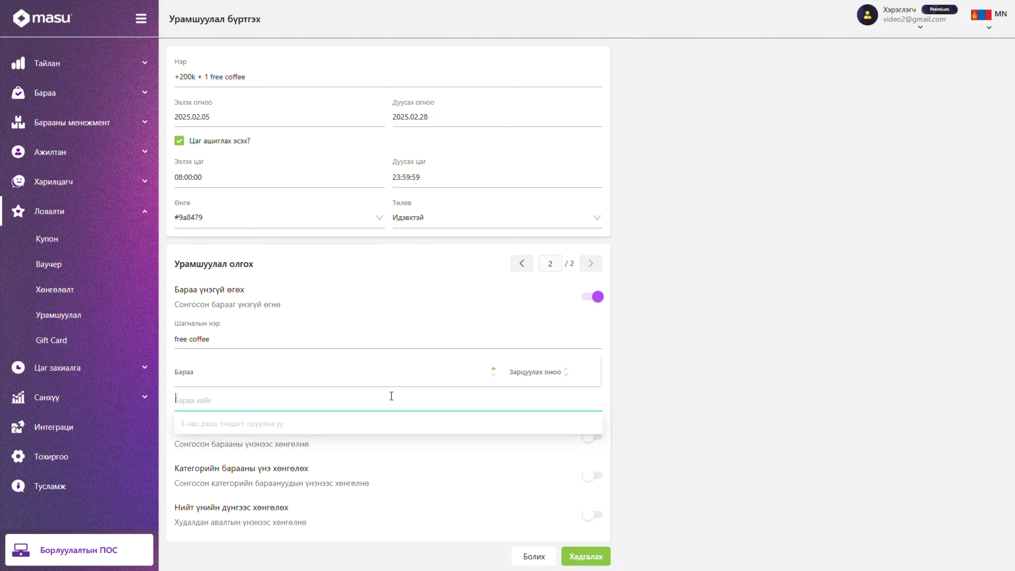
pyautogui.write('latte')
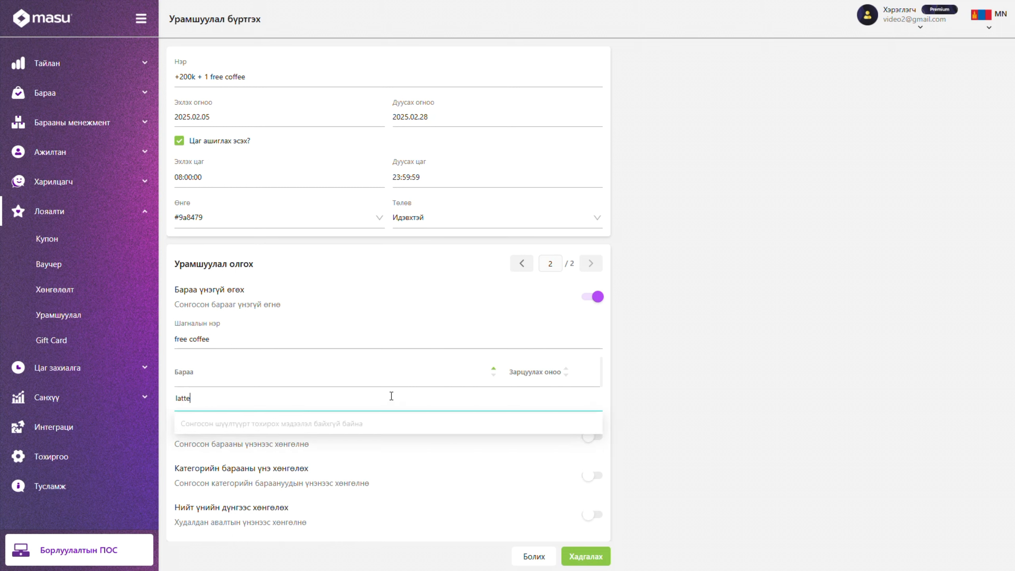
pyautogui.click(363, 430)
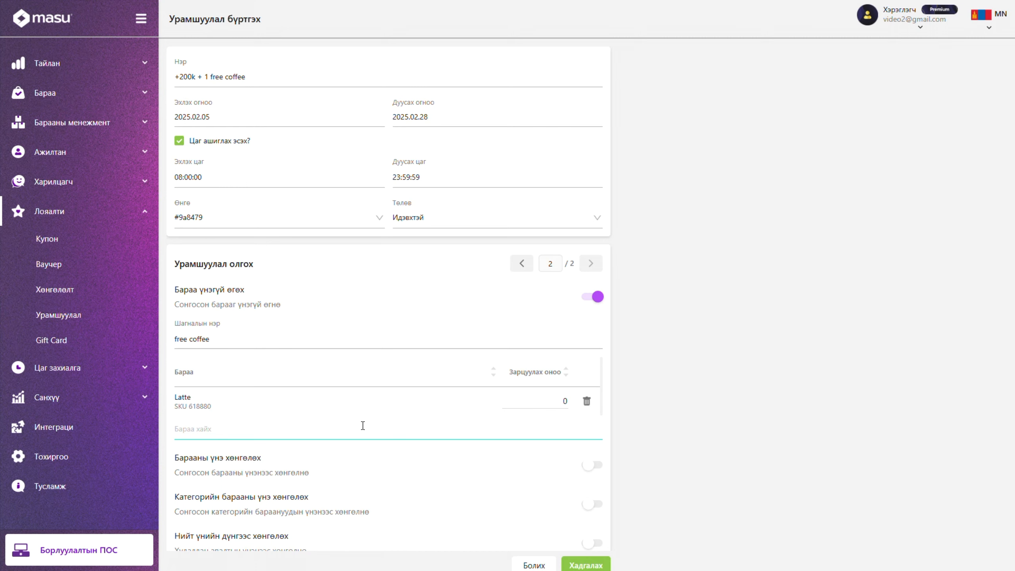
pyautogui.write('es')
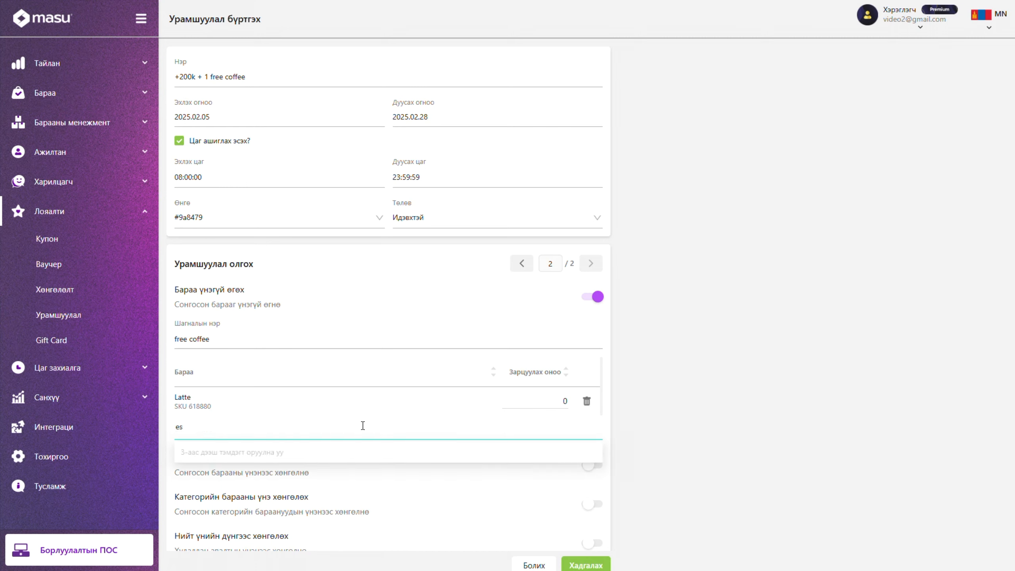
pyautogui.write('pr')
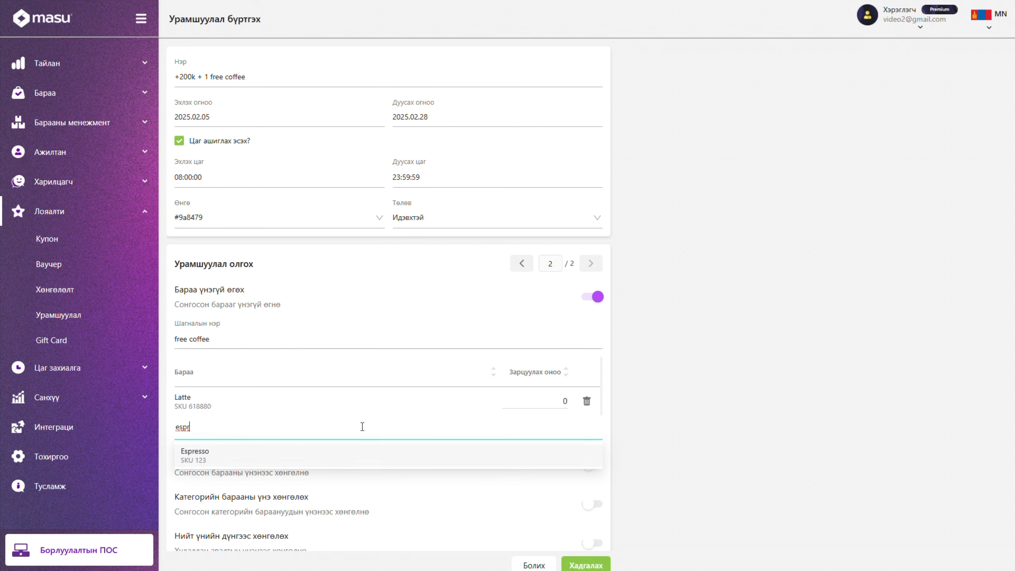
pyautogui.click(341, 454)
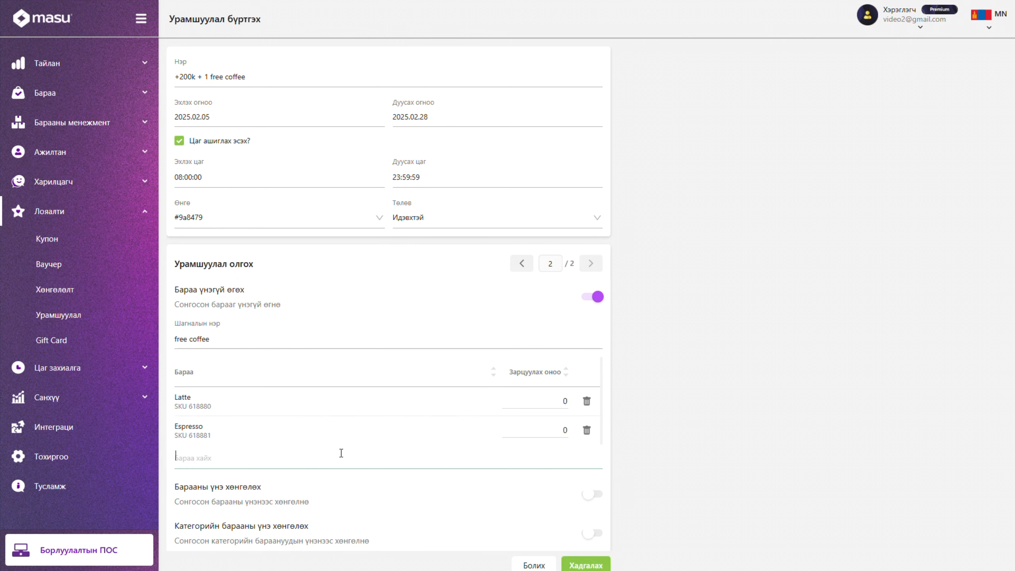
pyautogui.click(341, 453)
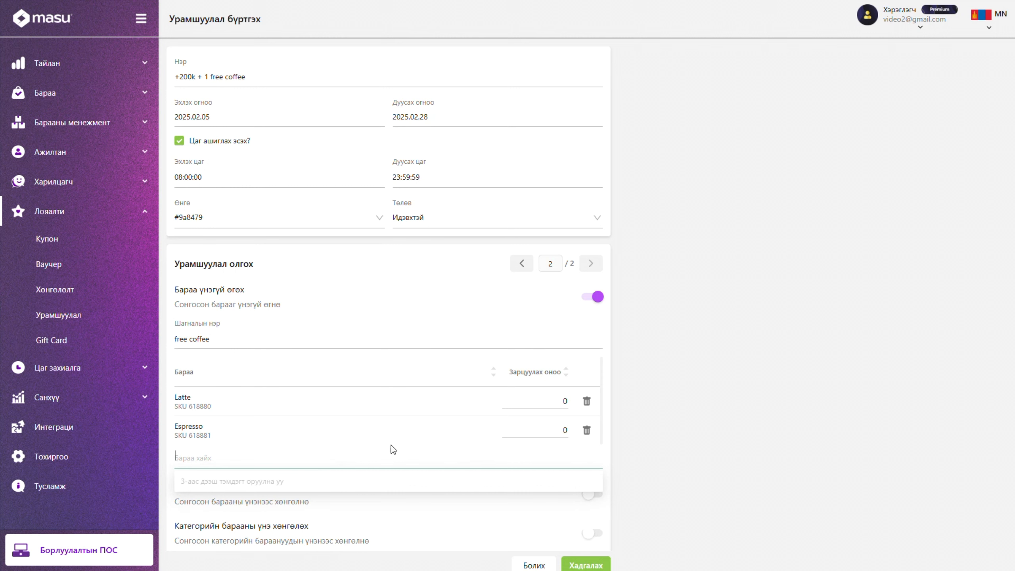
# - Set 1 point for each coffee and save the promotion
pyautogui.click(564, 403)
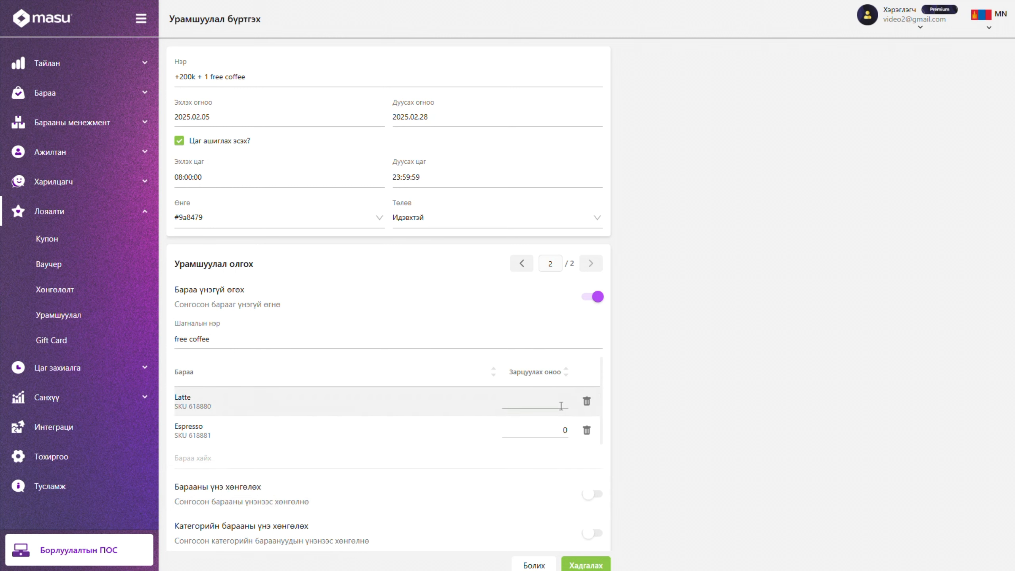
pyautogui.click(565, 428)
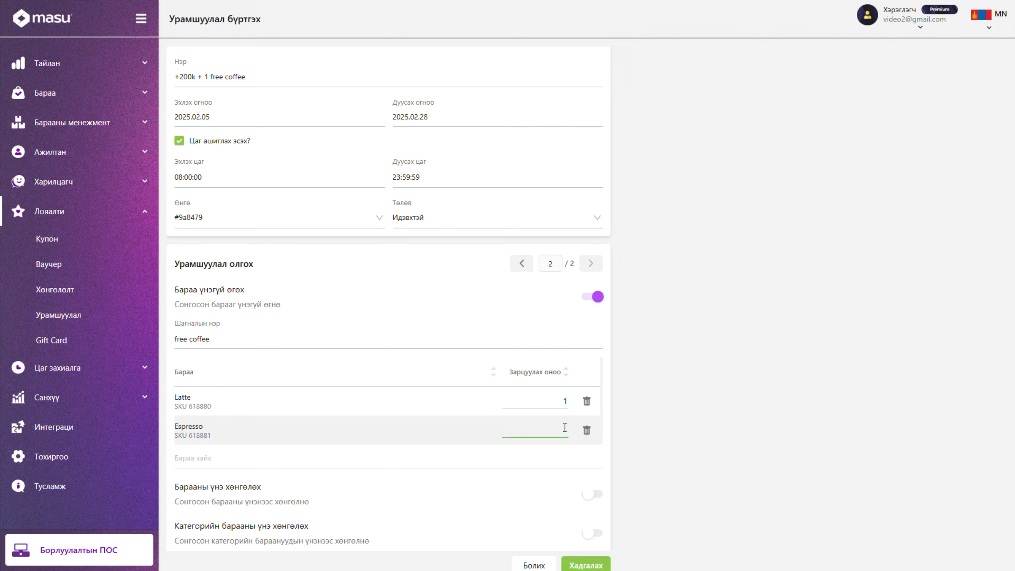
pyautogui.write('1')
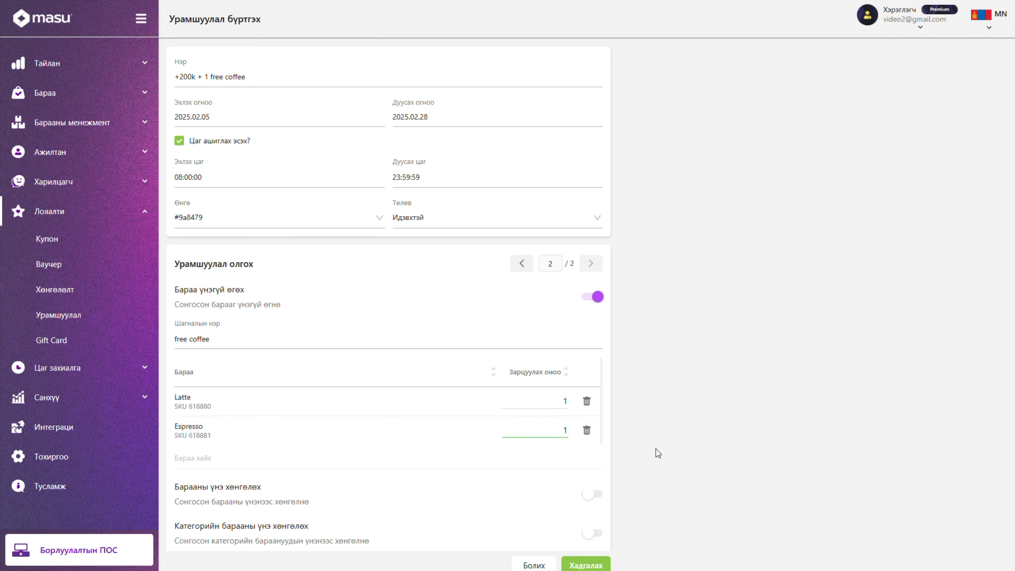
pyautogui.scroll(-1, 657, 452)
pyautogui.scroll(-1, 656, 448)
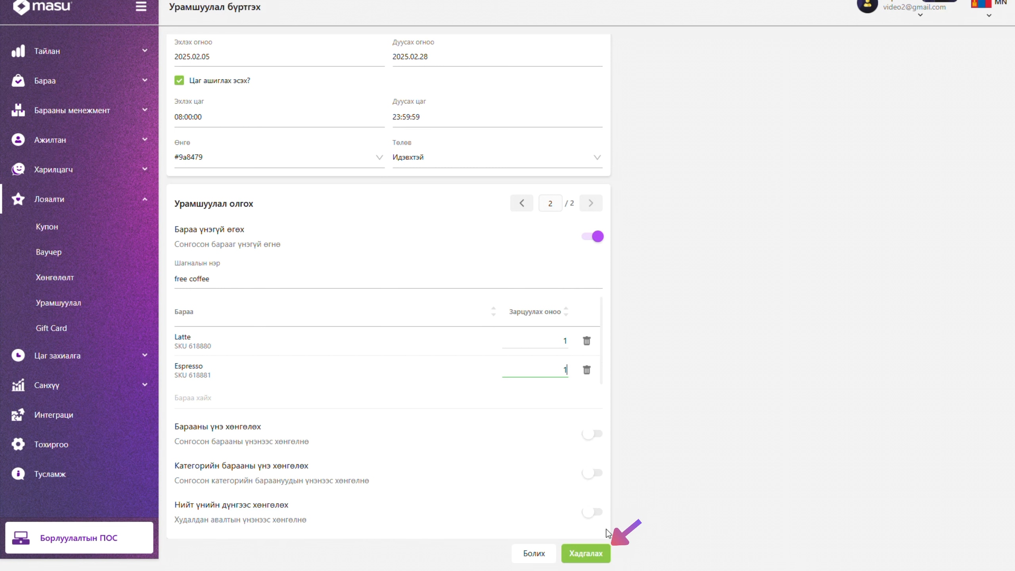
pyautogui.click(593, 554)
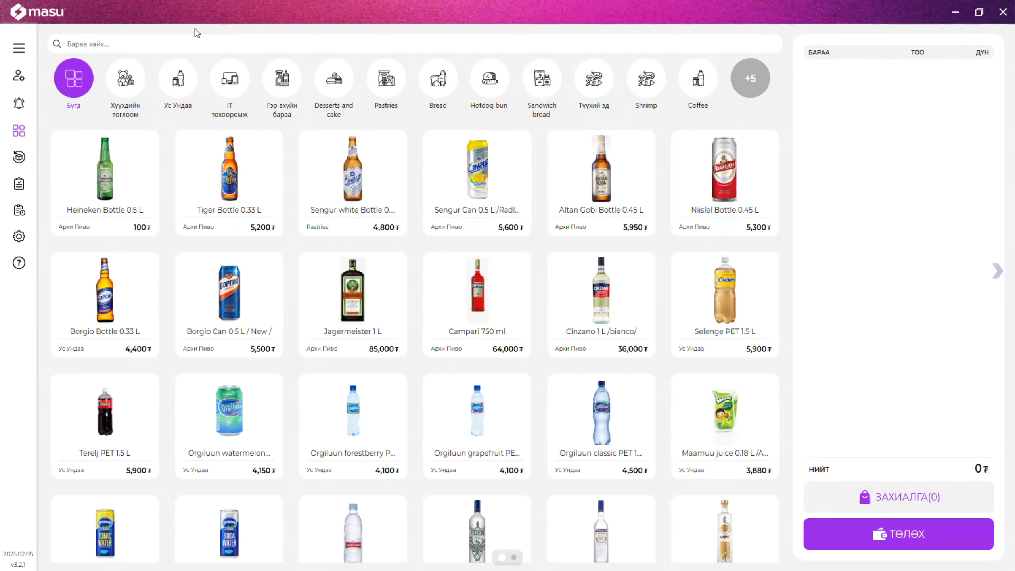
# - Add four toys (water gun, Трансформерс, Төмсөн толгойт, Стич) and open the 224,000₮ payment
pyautogui.click(130, 86)
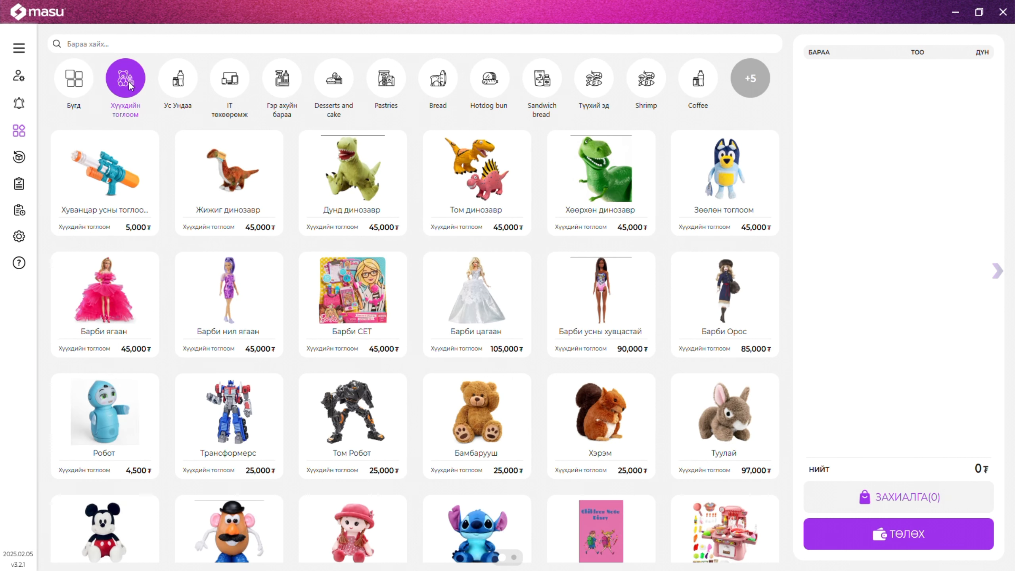
pyautogui.click(126, 179)
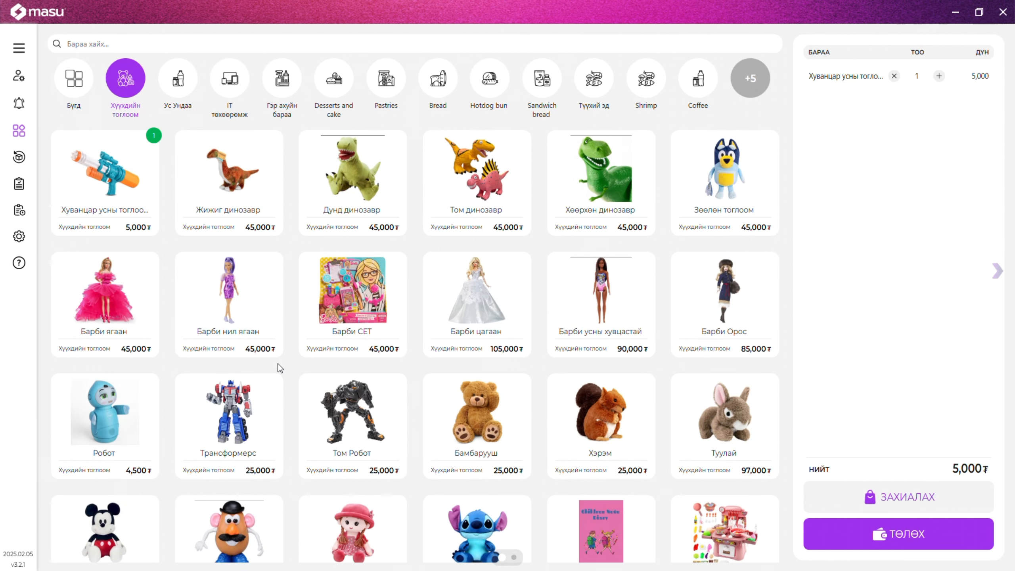
pyautogui.click(261, 424)
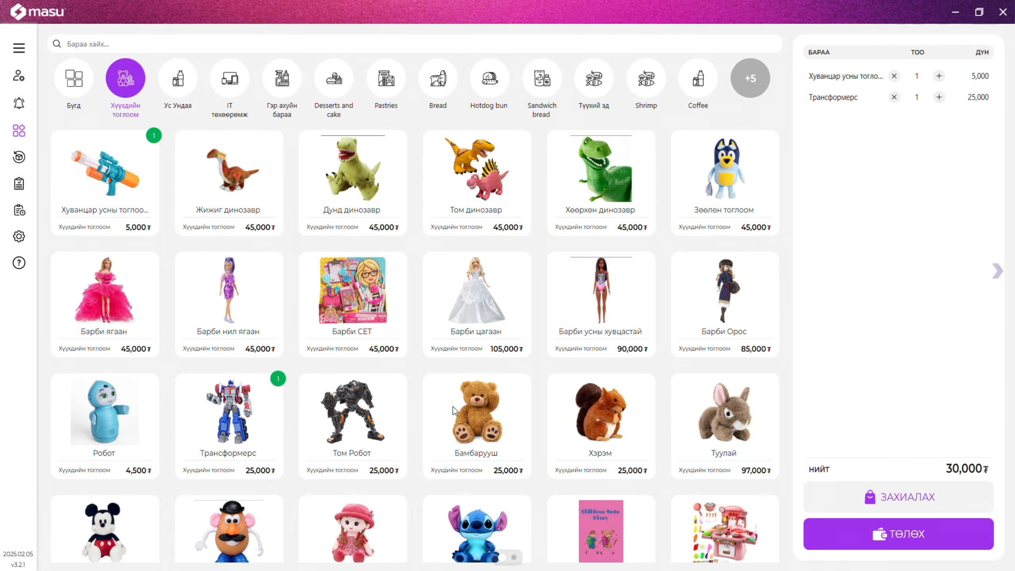
pyautogui.scroll(-4, 453, 407)
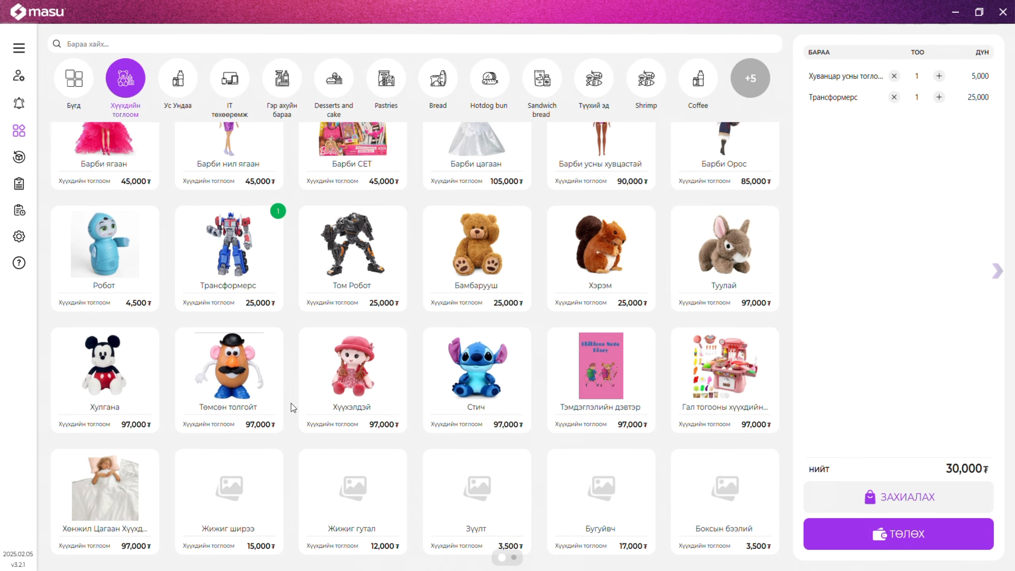
pyautogui.click(252, 396)
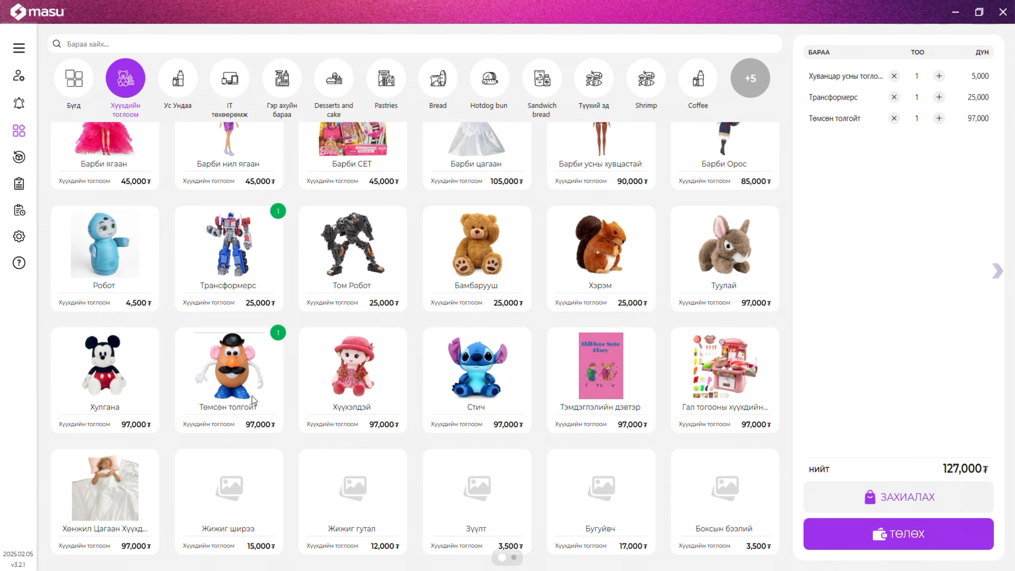
pyautogui.scroll(3, 253, 395)
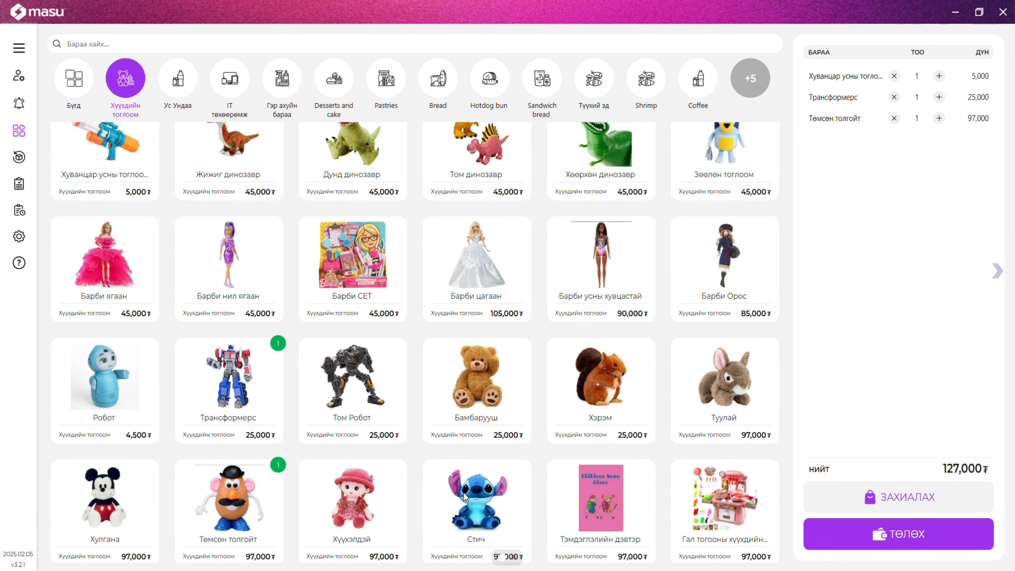
pyautogui.click(475, 491)
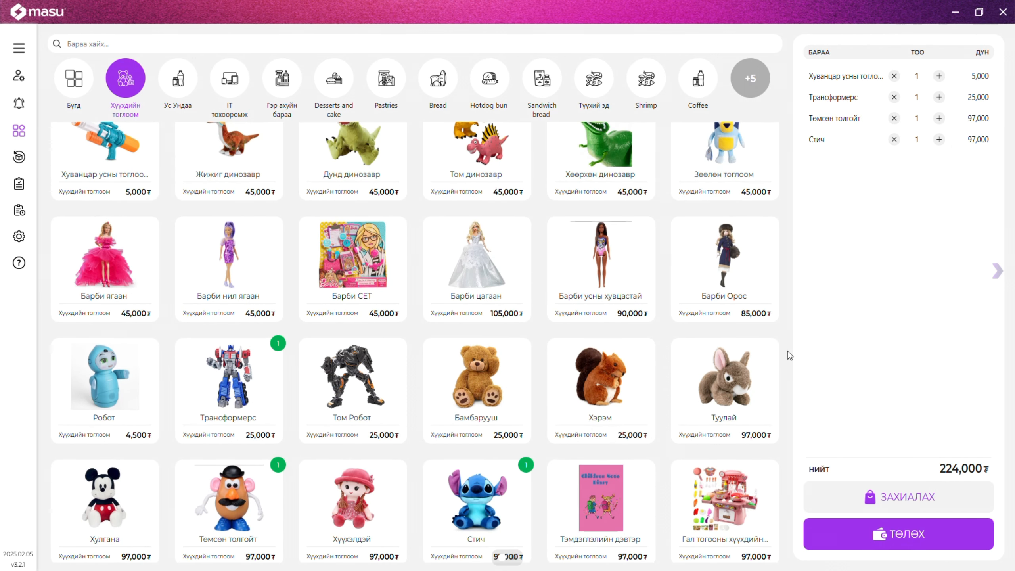
pyautogui.click(863, 535)
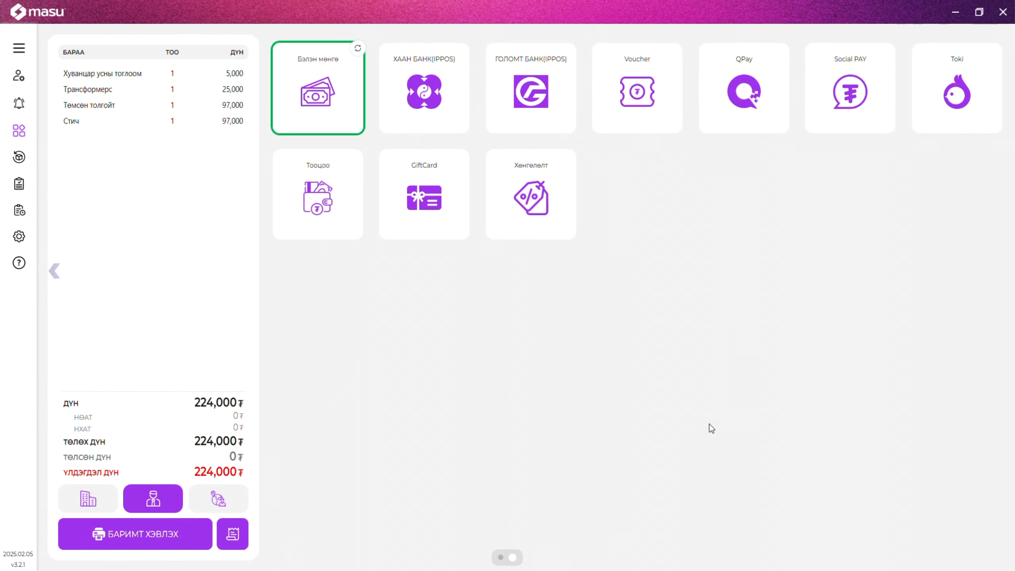
# - Look up the registered customer by phone number with F4 and save them to the sale
pyautogui.press('F4')
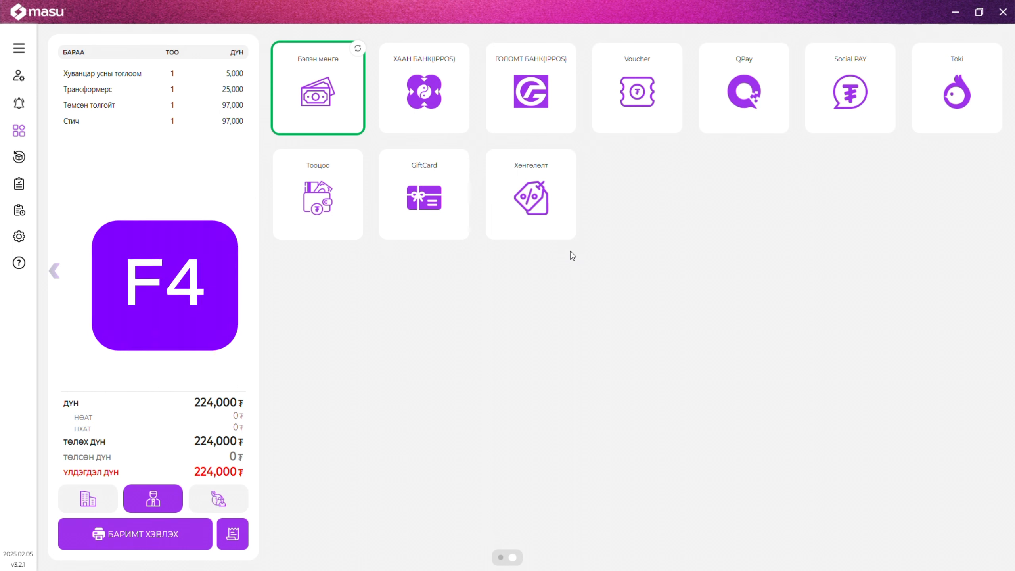
pyautogui.write('8015')
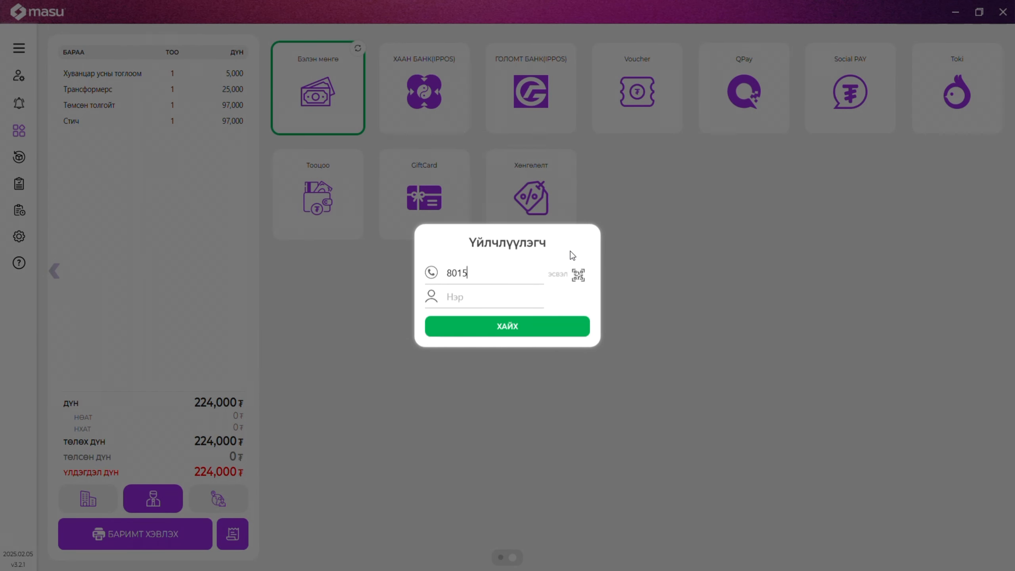
pyautogui.write('4038')
pyautogui.press('Return')
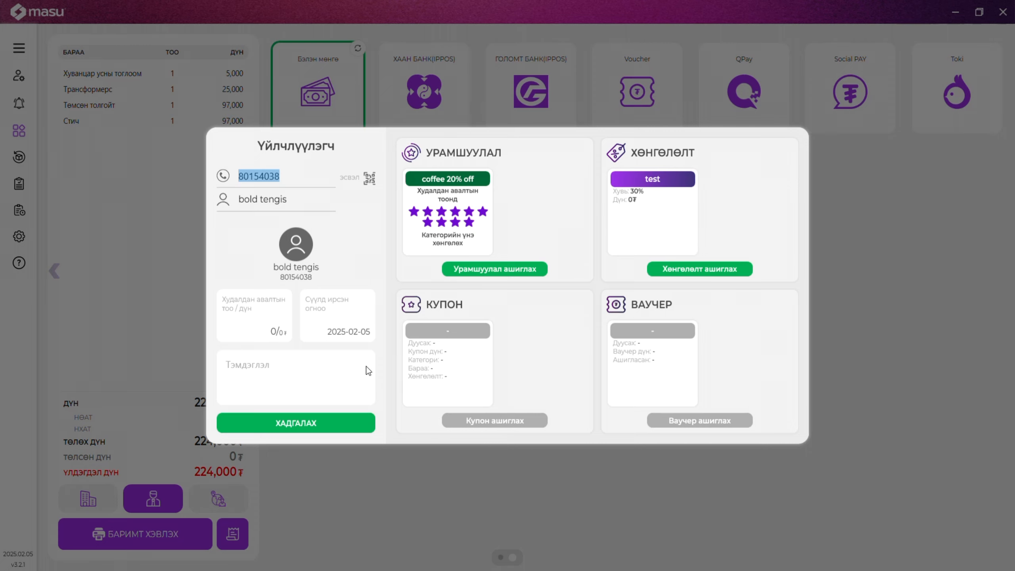
pyautogui.click(324, 422)
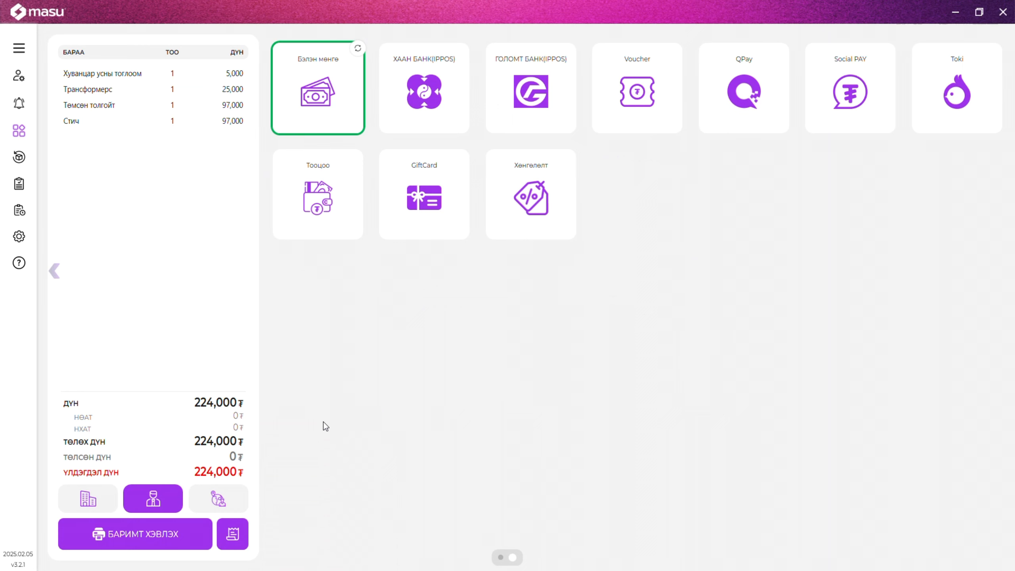
# - Pay 224,000₮ in cash, display the receipt on screen, then close it
pyautogui.click(327, 124)
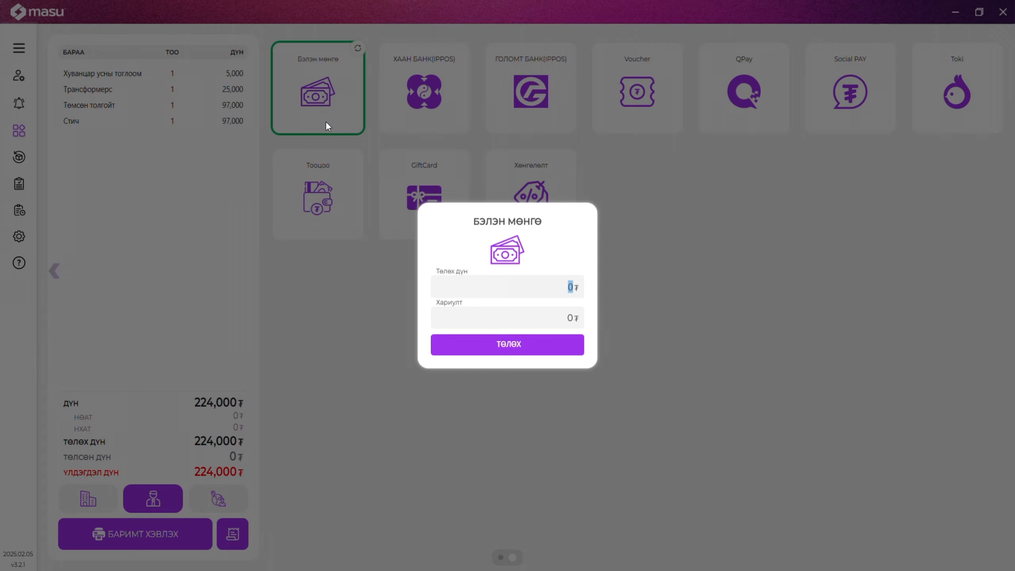
pyautogui.write('224,000')
pyautogui.press('Return')
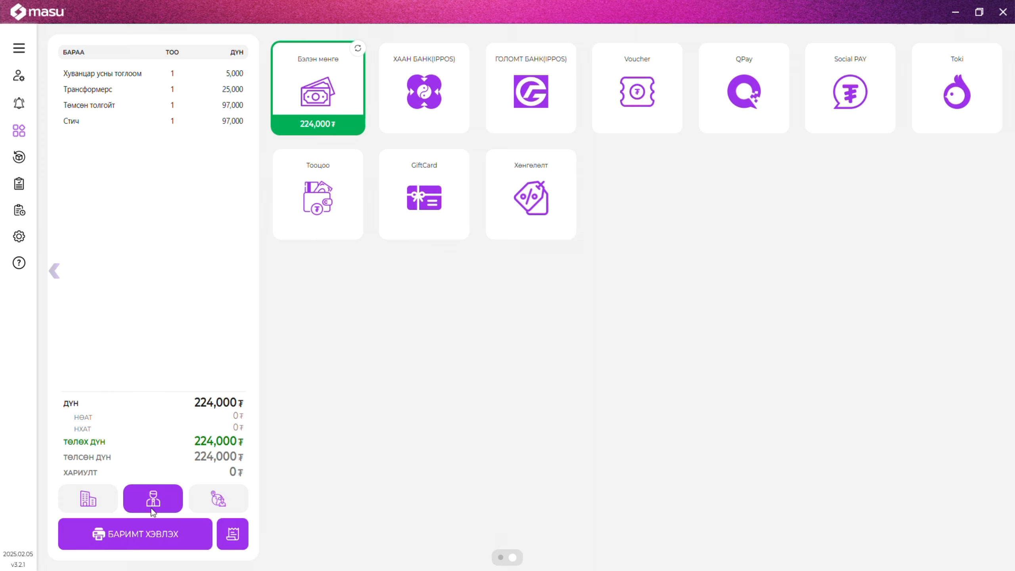
pyautogui.click(147, 535)
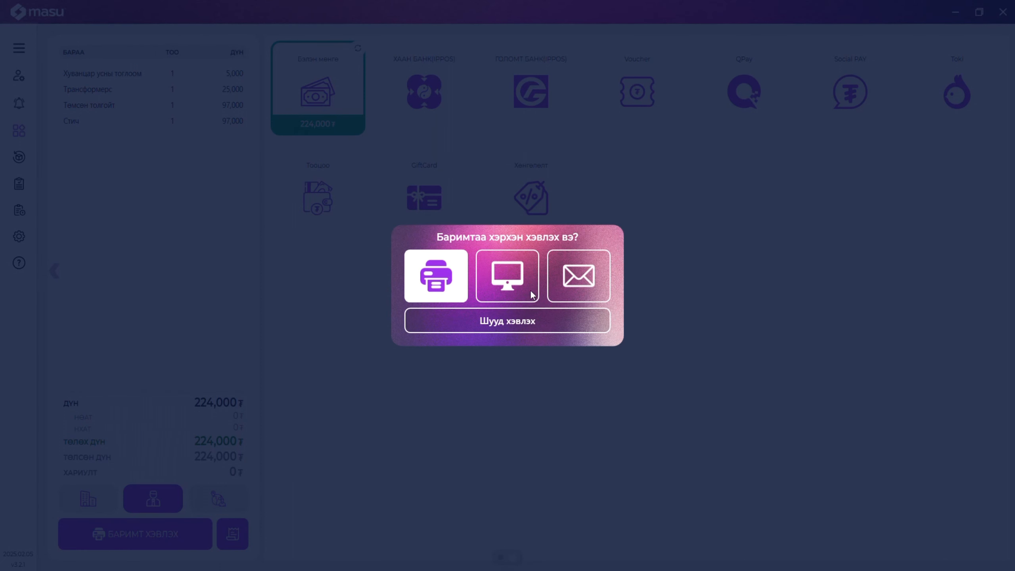
pyautogui.click(524, 283)
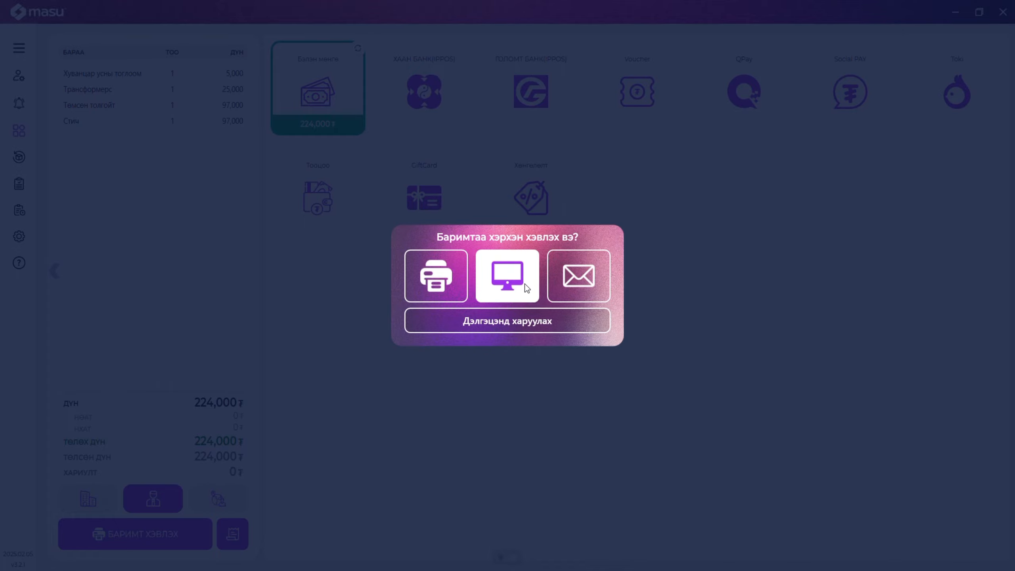
pyautogui.click(558, 327)
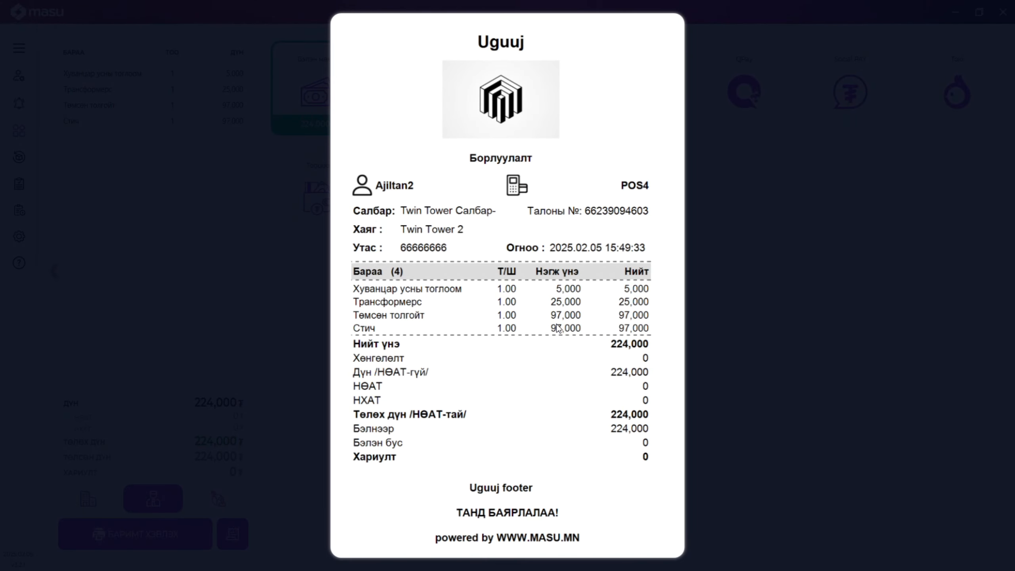
pyautogui.click(715, 320)
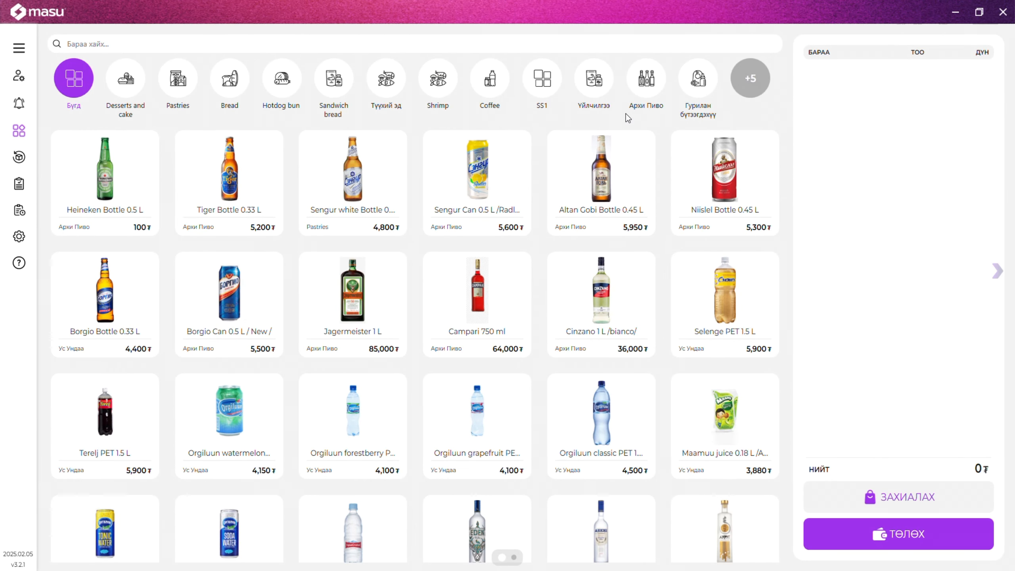
# - Filter to Coffee products and add one 7,500₮ Espresso to a new order
pyautogui.click(494, 75)
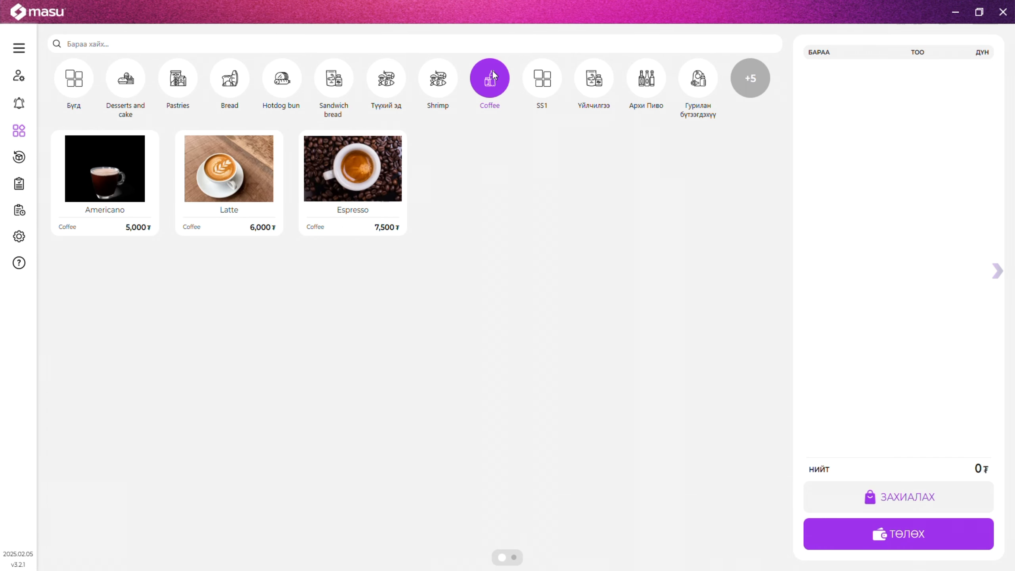
pyautogui.click(373, 170)
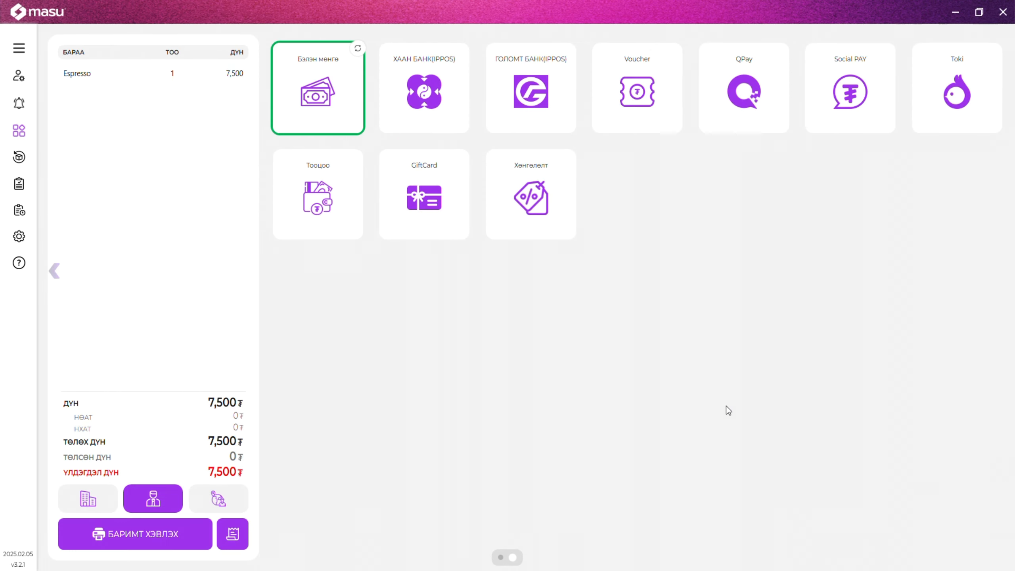
# - Attach the registered customer to the Espresso sale by phone-number lookup
pyautogui.press('F4')
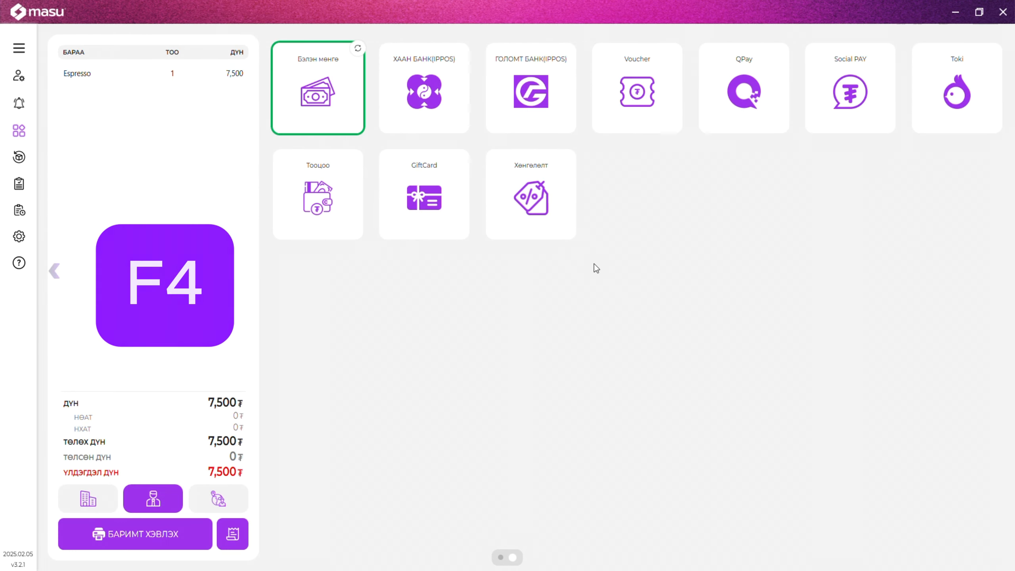
pyautogui.write('80')
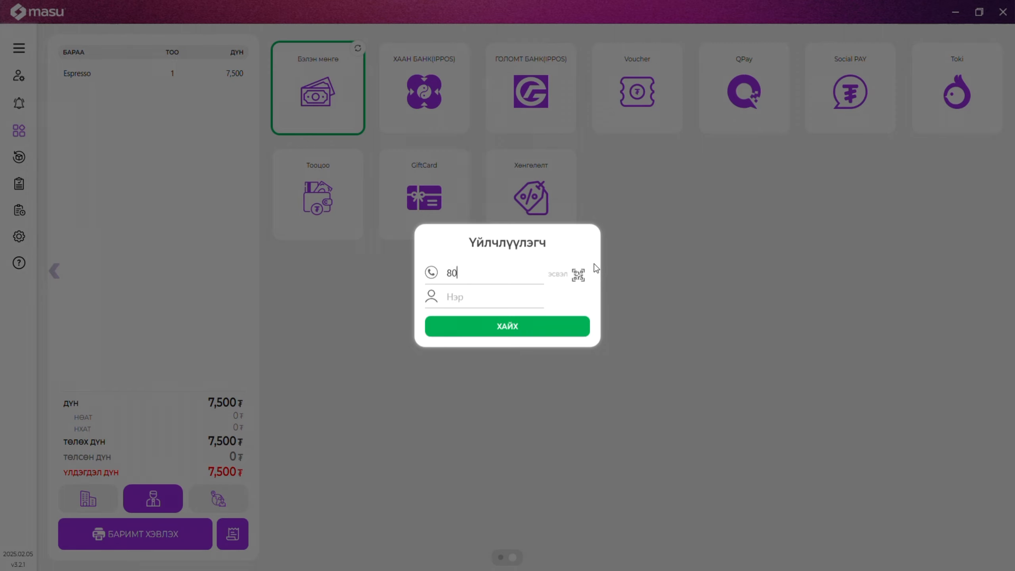
pyautogui.write('154038')
pyautogui.press('Return')
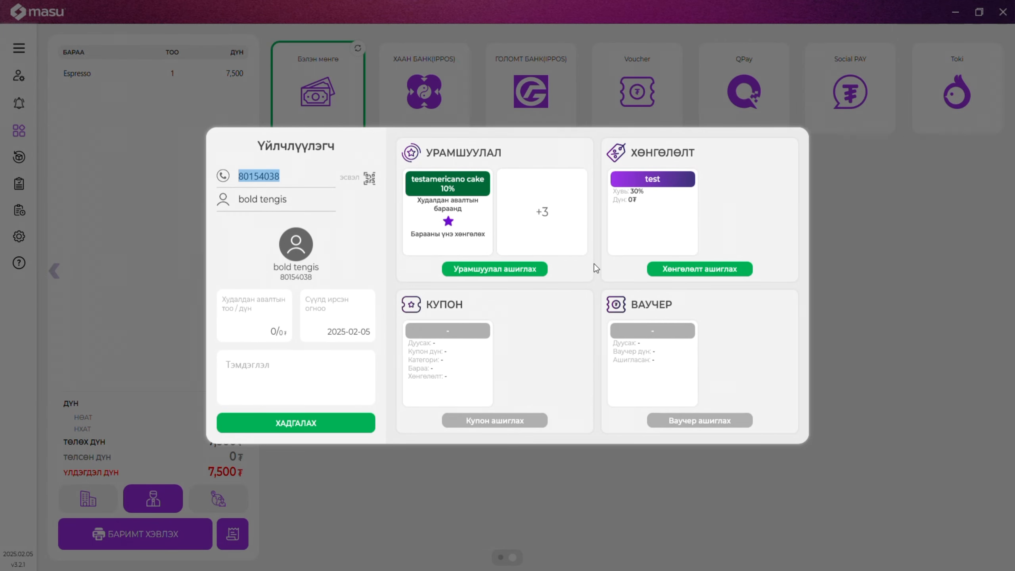
# - Apply '+200k + 1 free coffee' with Espresso as the free coffee, entering 86 at the scan prompt
pyautogui.click(550, 229)
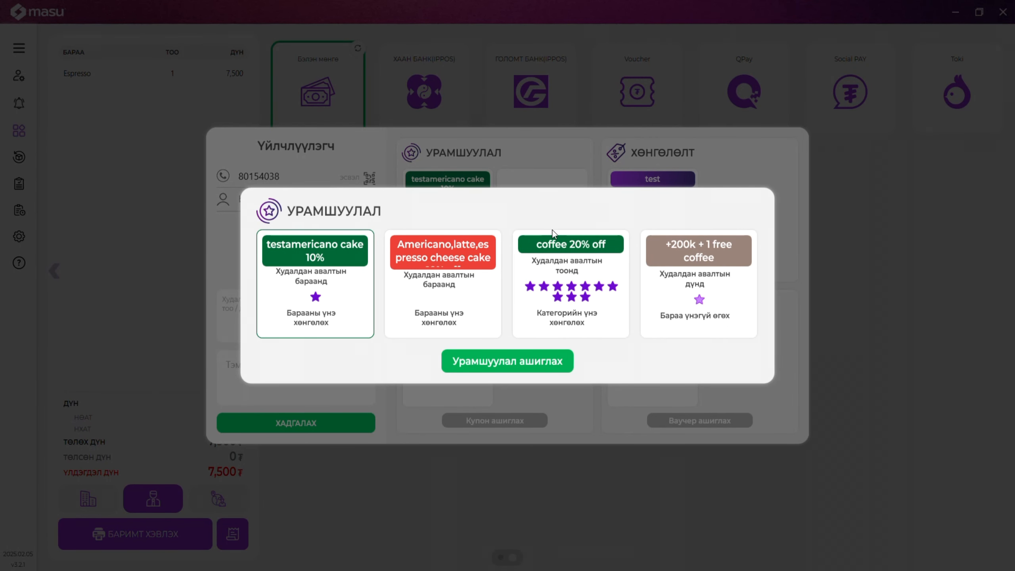
pyautogui.click(693, 297)
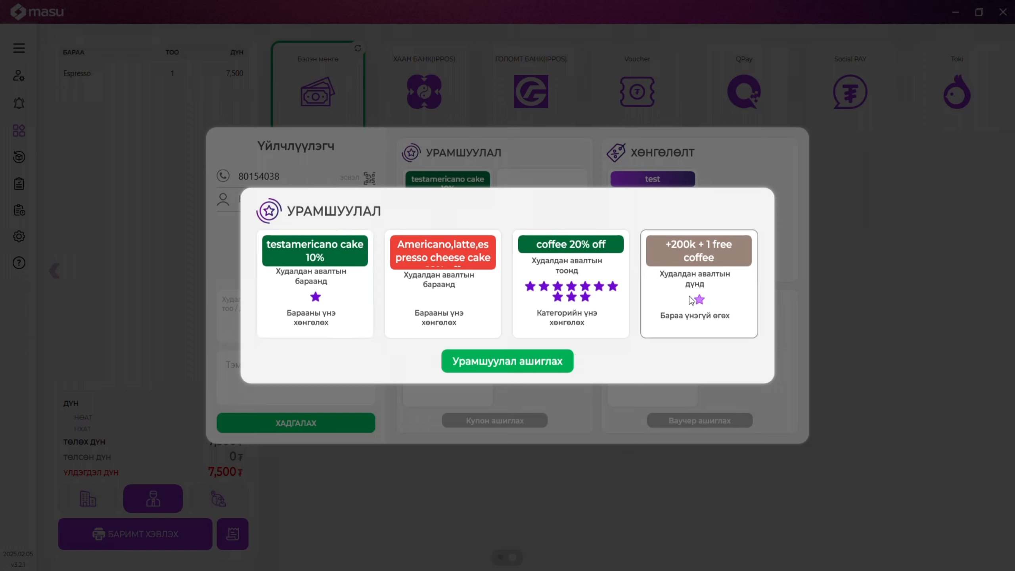
pyautogui.click(558, 354)
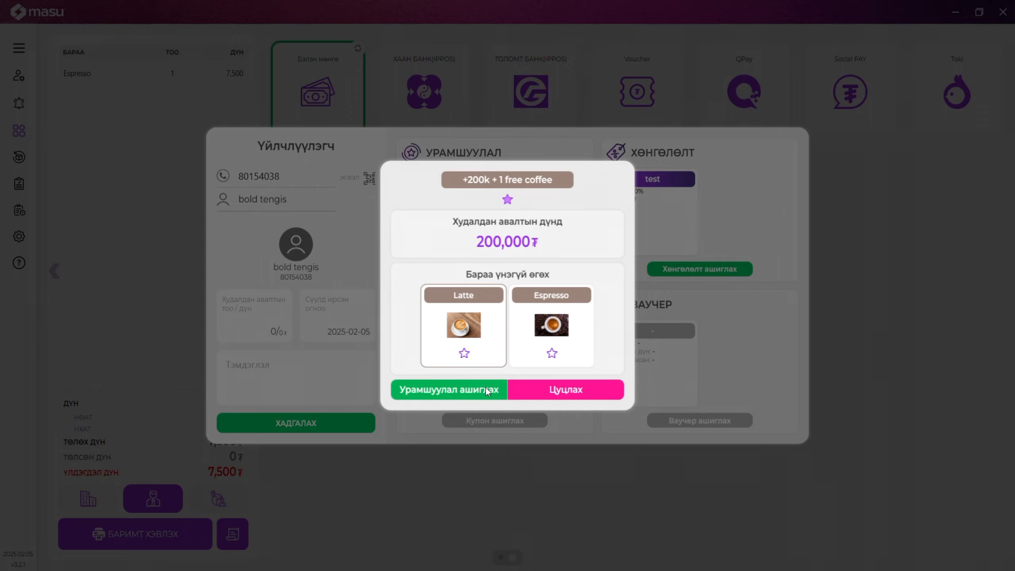
pyautogui.click(546, 351)
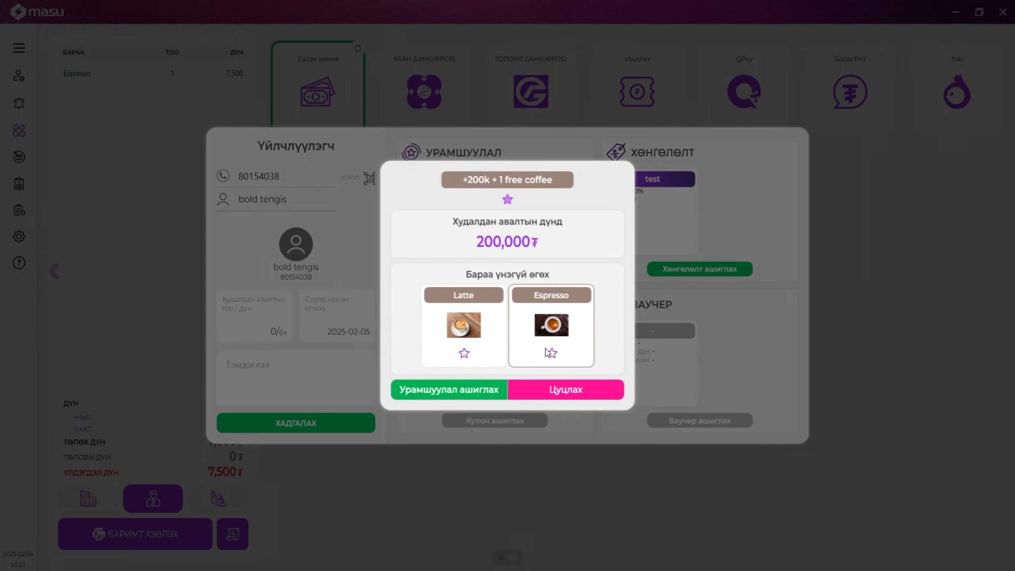
pyautogui.click(467, 392)
pyautogui.write('86')
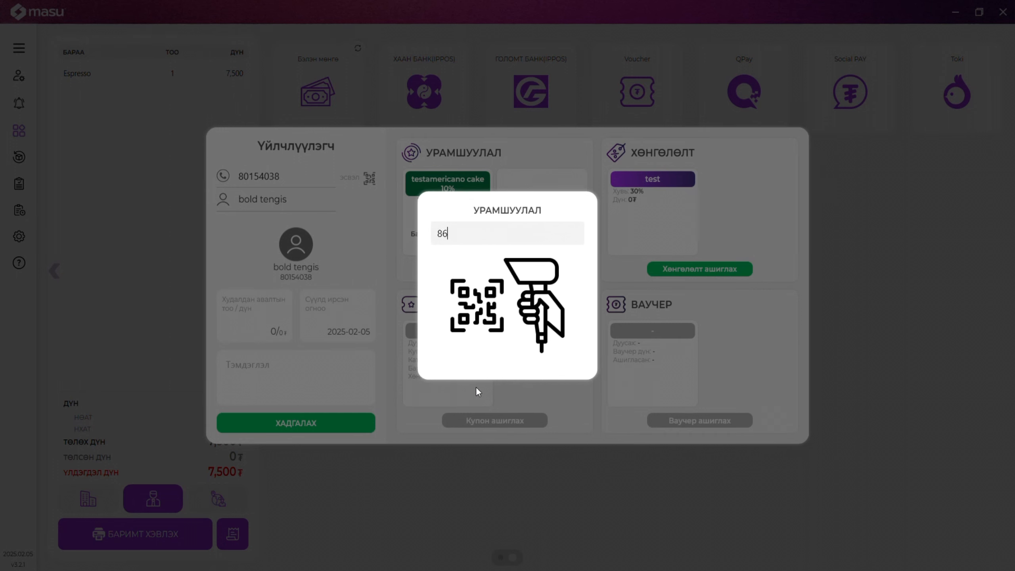
pyautogui.press('Return')
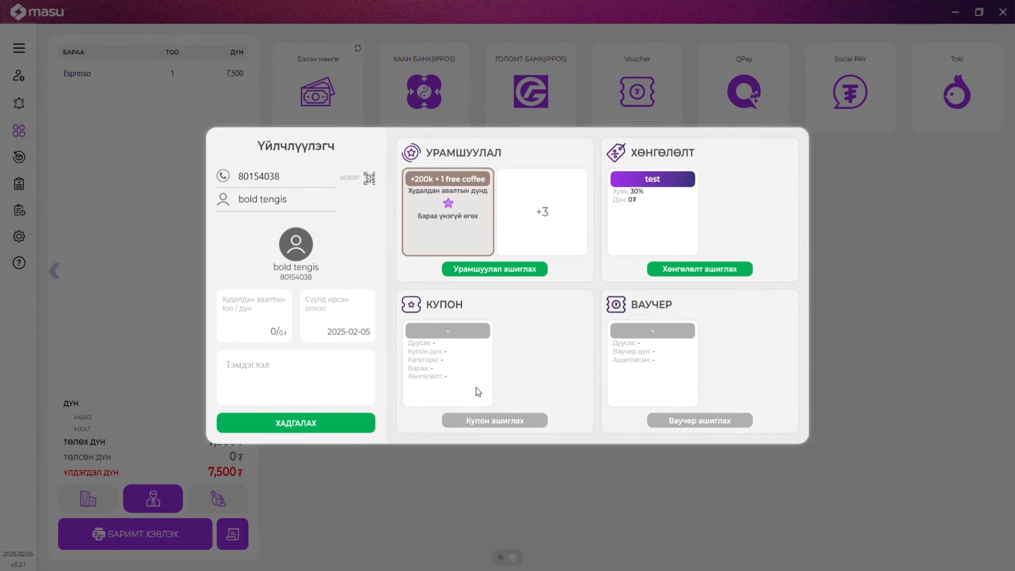
# - Save the Espresso sale under the promotion and display its 0₮ receipt on screen
pyautogui.click(339, 424)
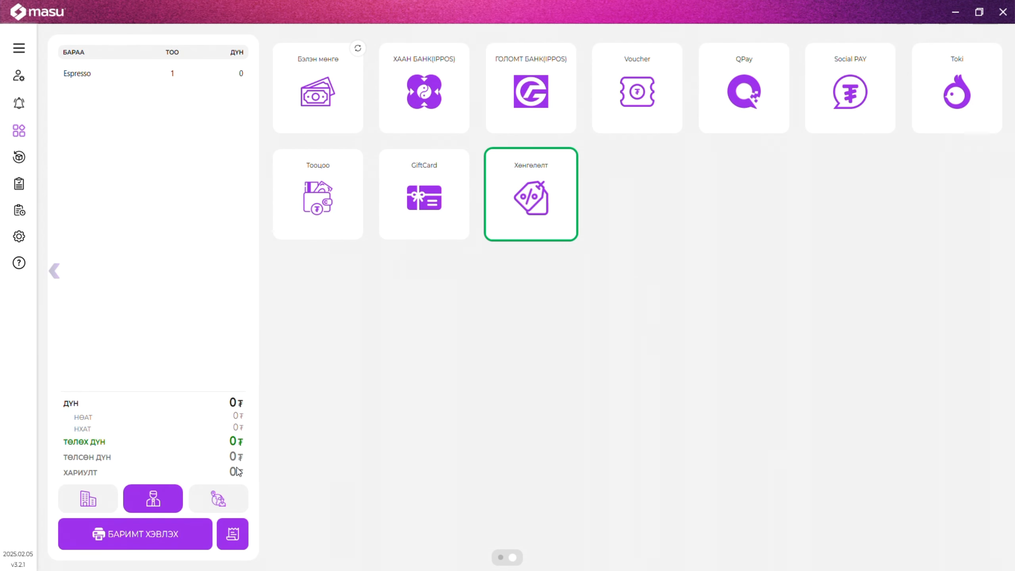
pyautogui.click(188, 541)
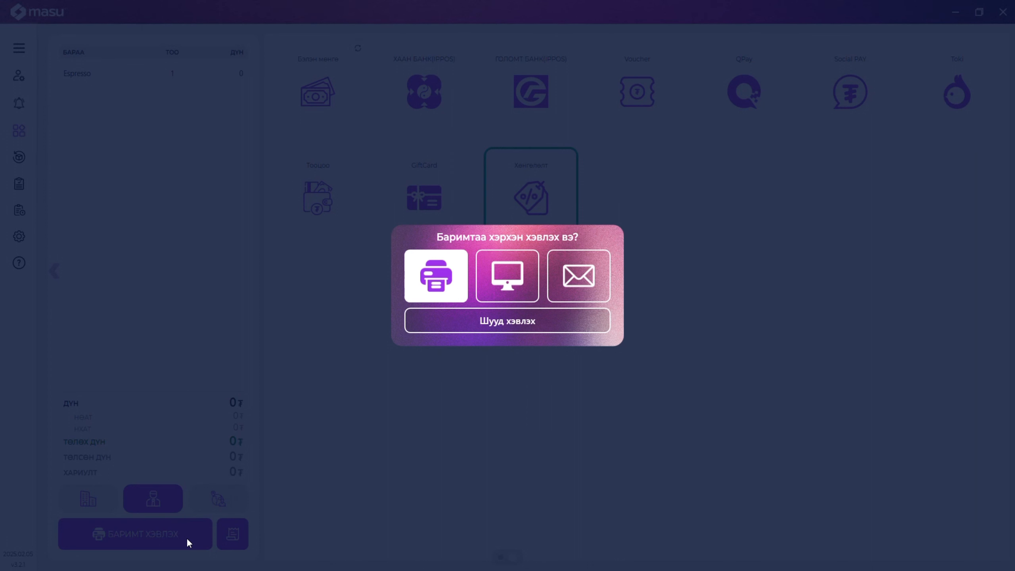
pyautogui.click(502, 295)
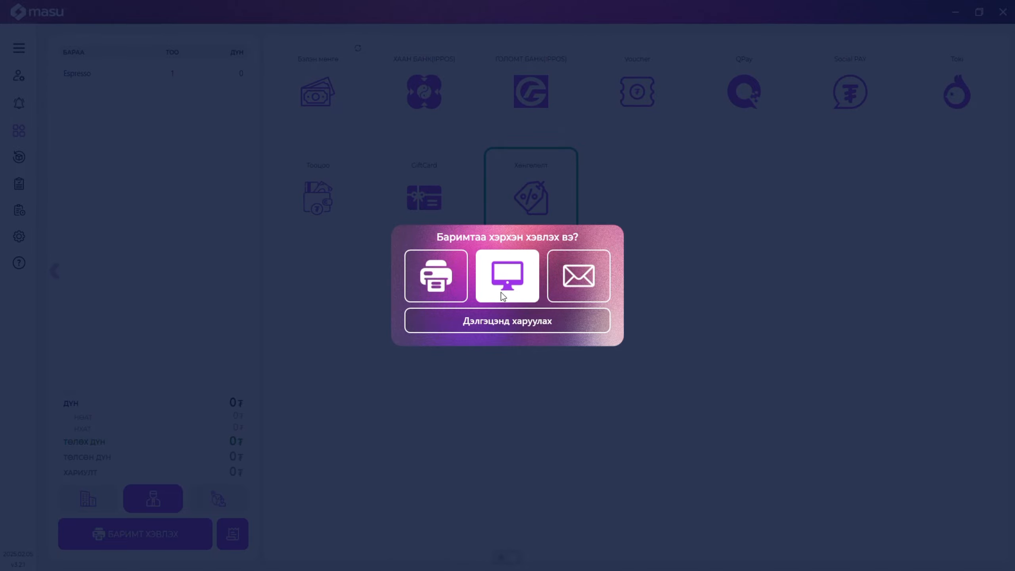
pyautogui.click(511, 322)
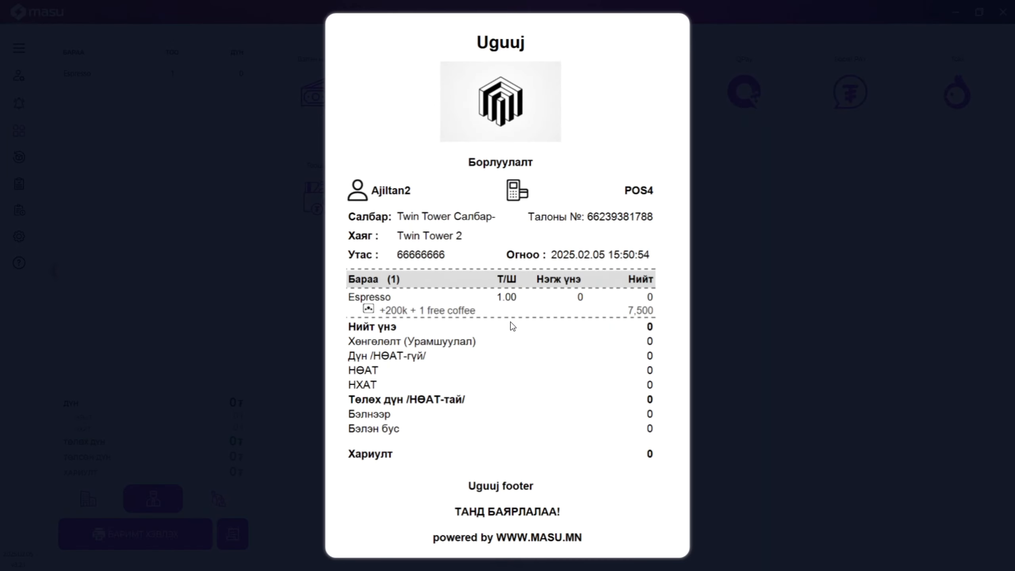